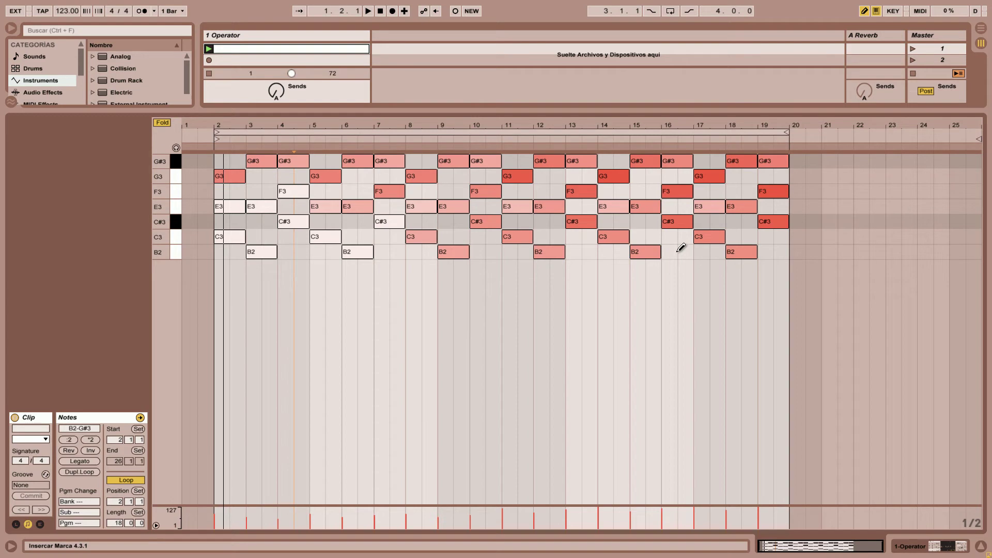
Examine the chord notes across the whole looped range of the Operator clip
click(676, 252)
click(676, 251)
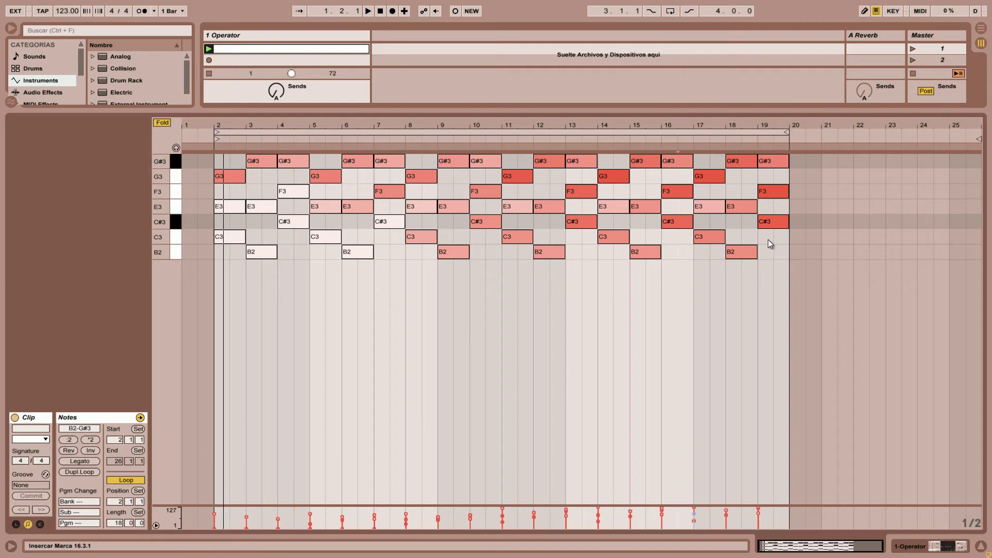
drag(777, 253, 229, 163)
click(229, 163)
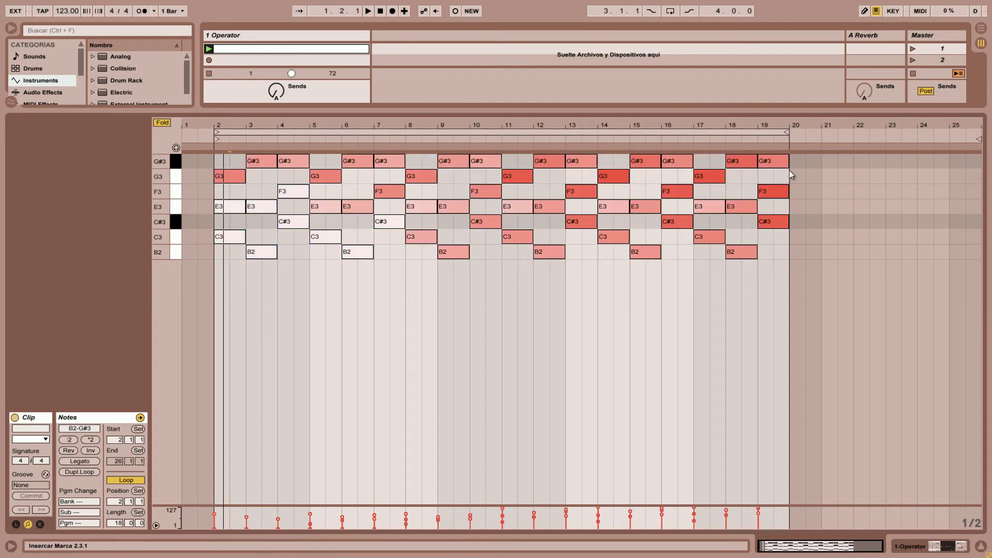
mouse_move(786, 134)
mouse_down()
mouse_move(309, 193)
mouse_move(516, 194)
mouse_move(812, 224)
mouse_move(790, 225)
mouse_up()
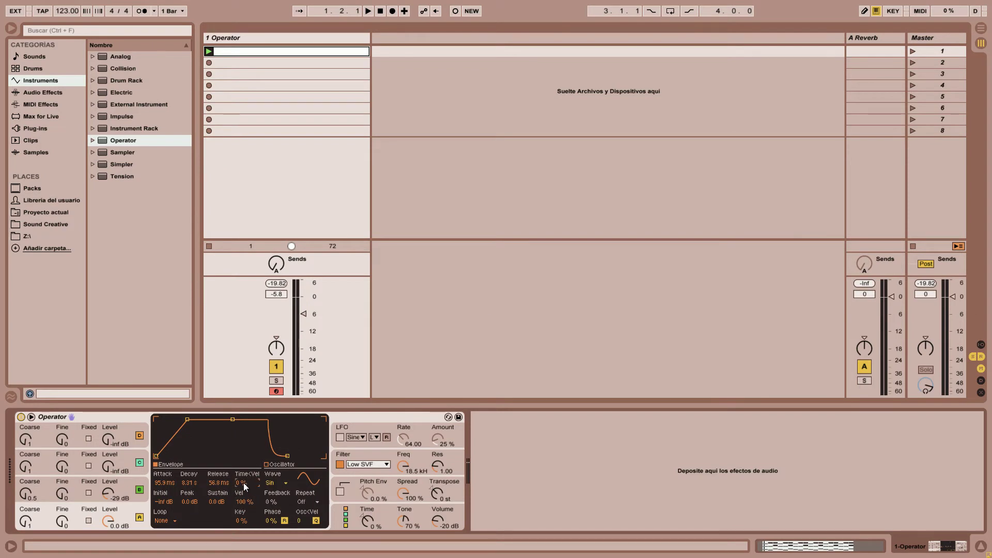
Examine Operator's velocity parameters: Osc<Vel, the filter's Freq<Vel and oscillator A's envelope Vel
click(297, 521)
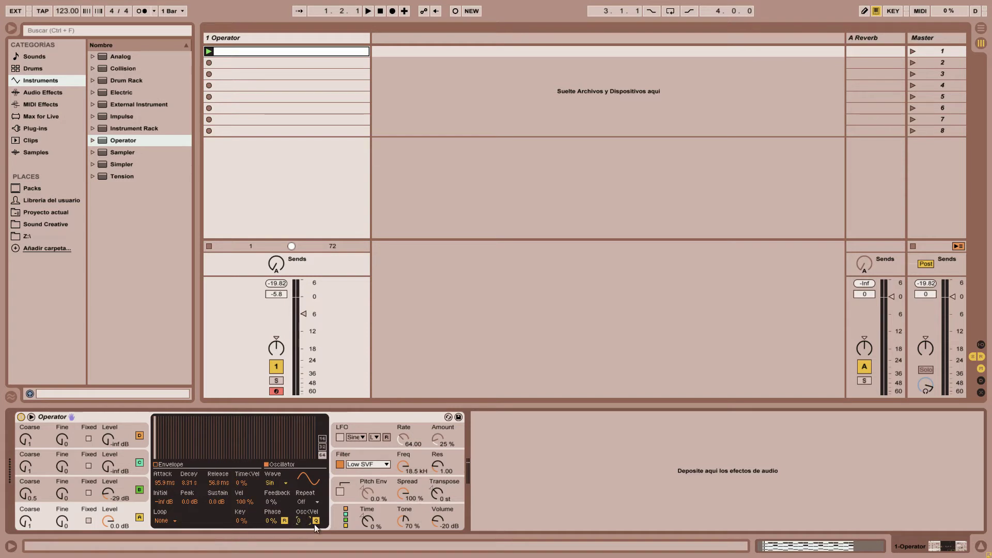
click(345, 454)
click(278, 482)
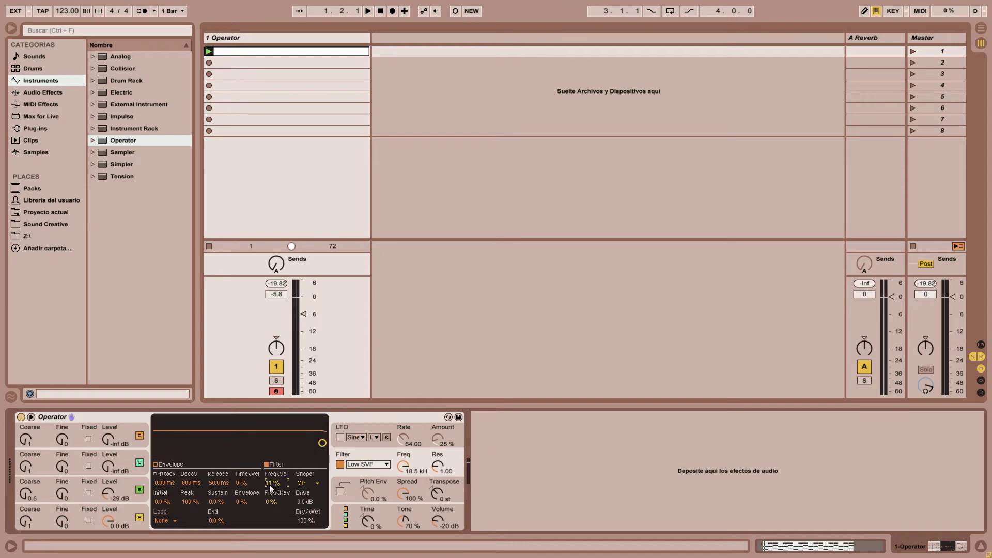
drag(269, 485, 265, 478)
click(140, 511)
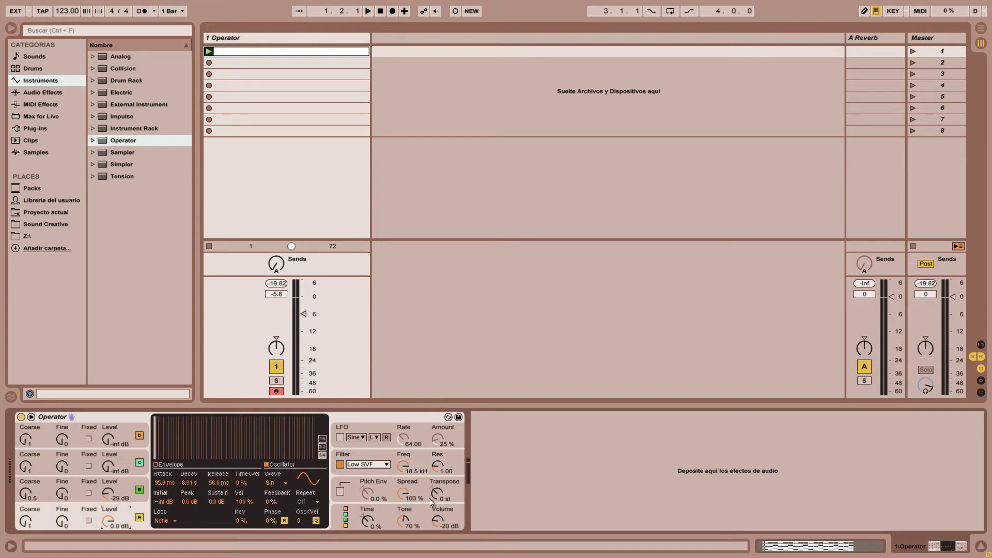
click(246, 502)
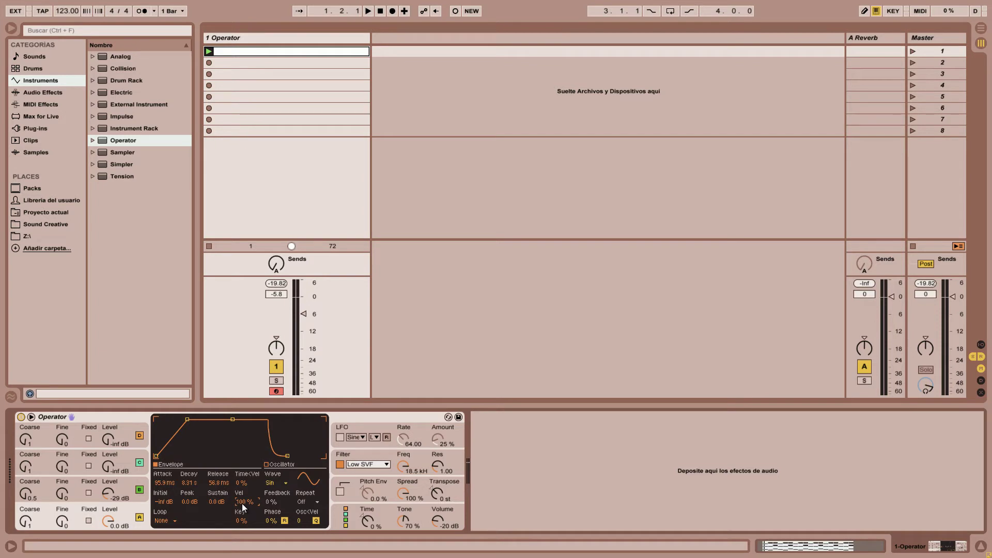
Open the Operator clip's notes and enlarge the velocity lane beneath them
click(768, 547)
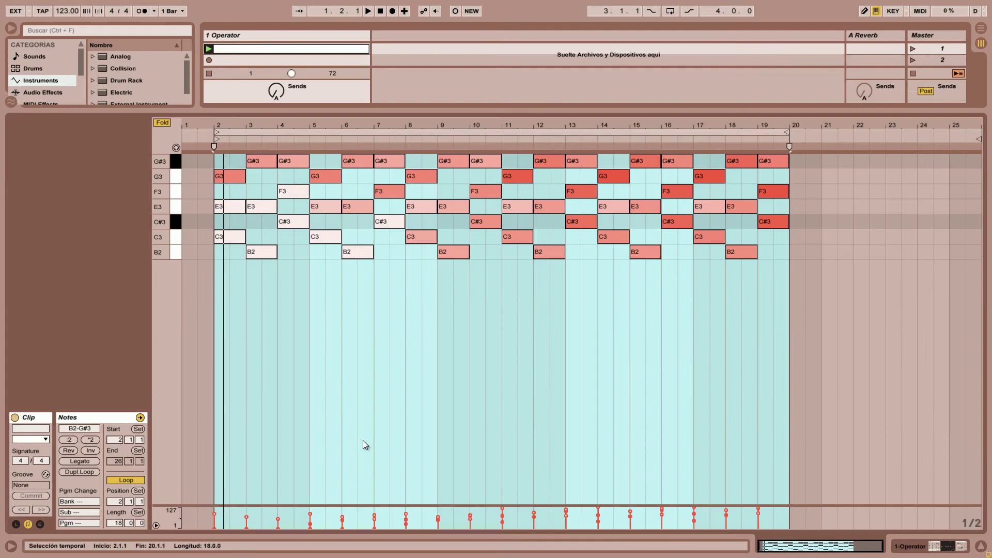
drag(252, 506, 263, 416)
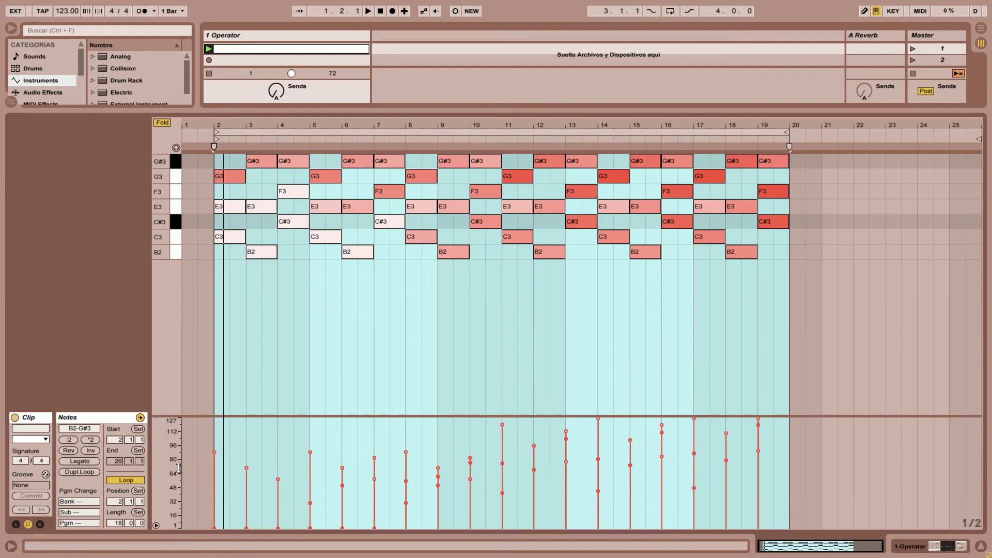
drag(213, 419, 224, 449)
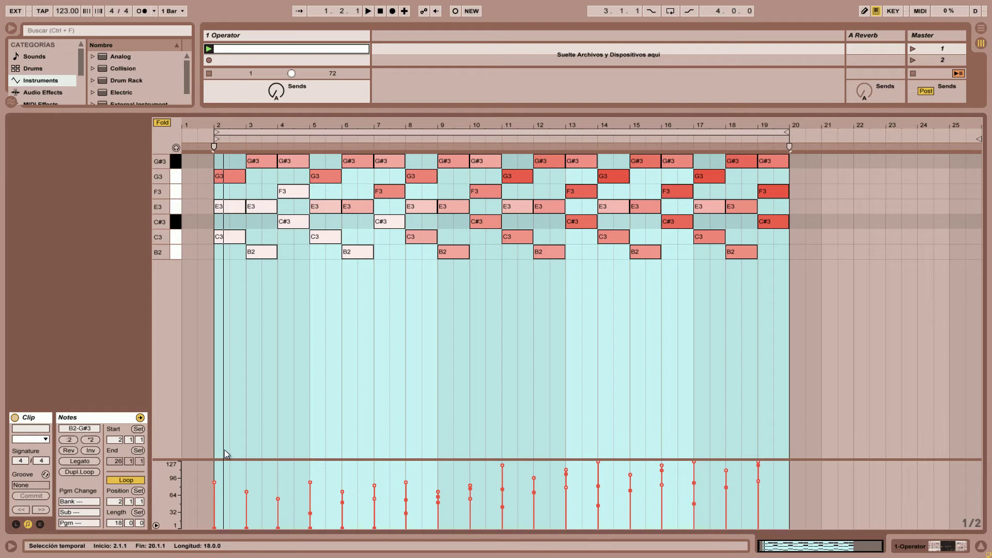
key(shift+Tab)
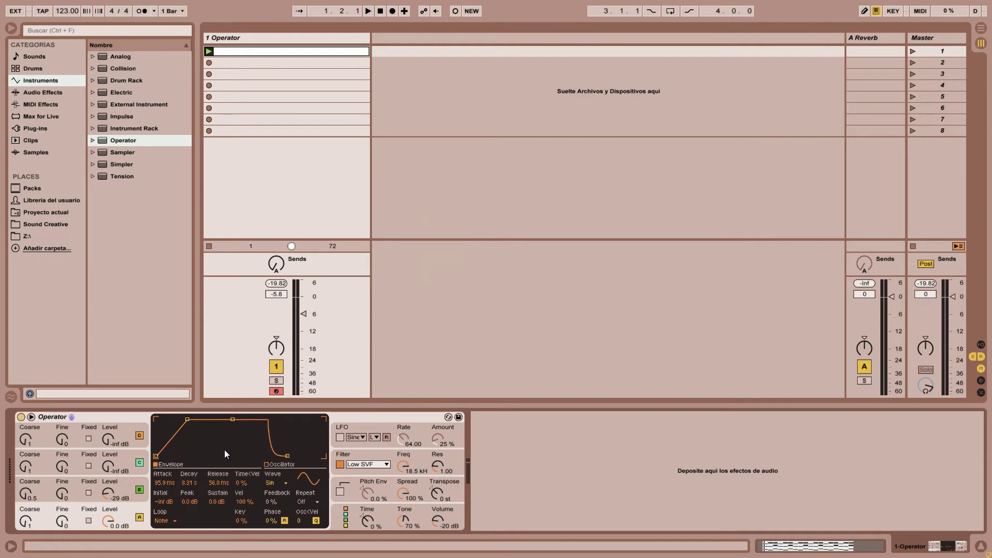
key(shift+Tab)
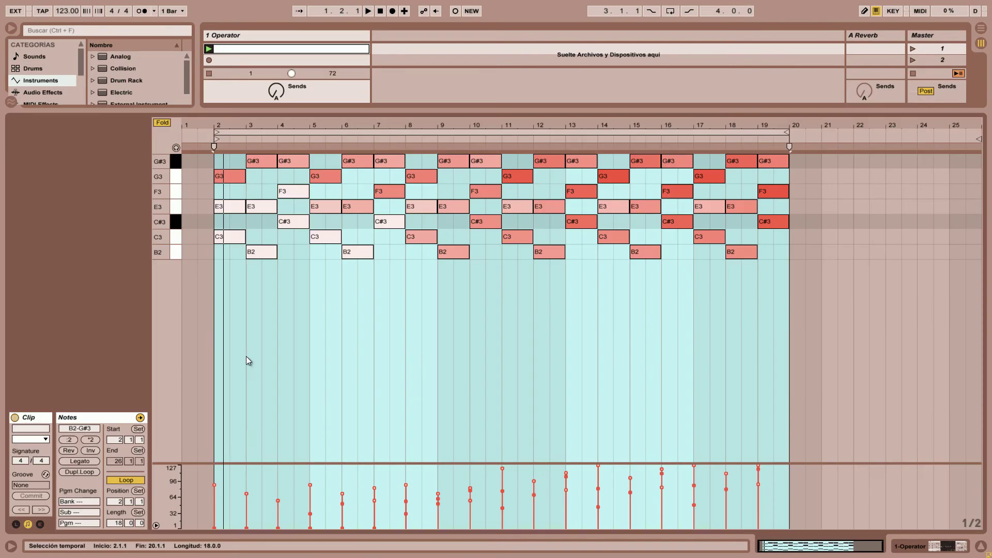
Shorten the clip loop to 3 bars around the first three chords and set oscillator A's Vel to 0 %
mouse_move(787, 131)
mouse_down()
mouse_move(325, 142)
mouse_move(309, 148)
mouse_move(307, 256)
mouse_move(233, 161)
mouse_up()
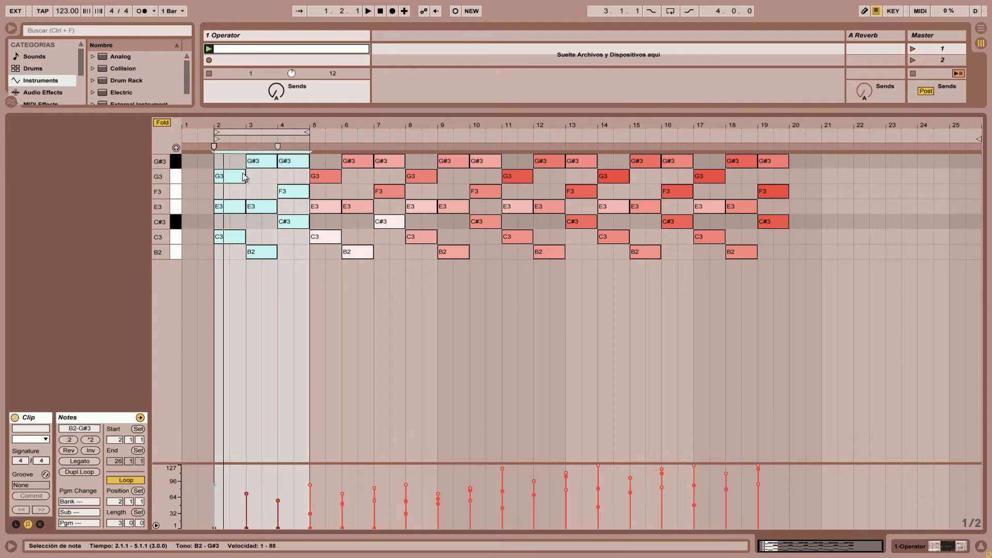
click(299, 253)
key(shift+Tab)
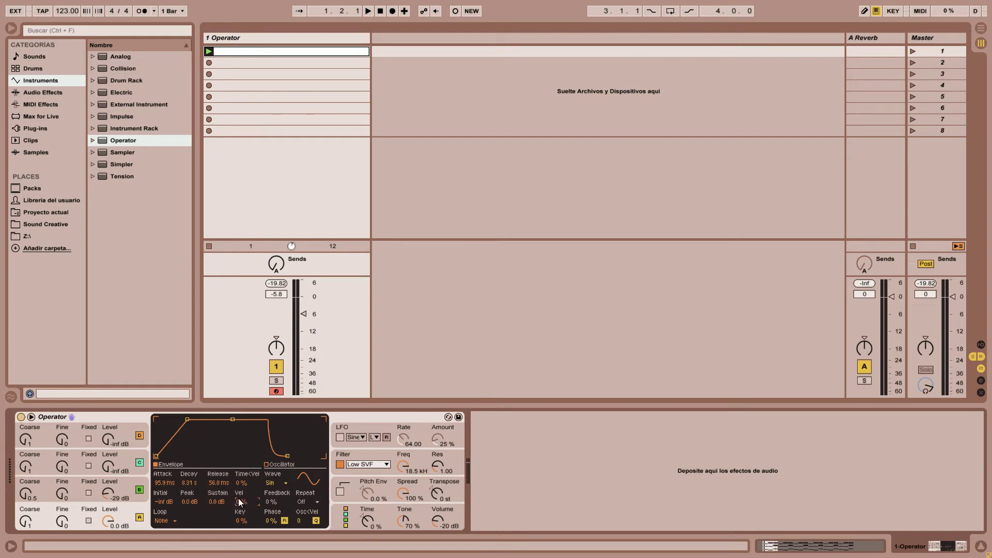
Switch back and forth between the clip's notes and the Operator device, and between the Session and Arrangement views
key(shift+Tab)
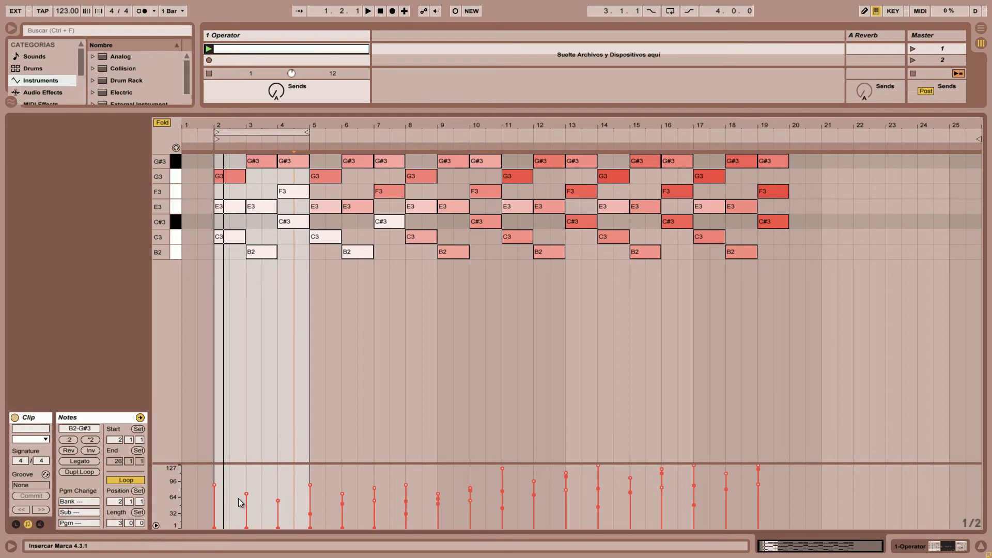
key(shift+Tab)
key(shift+Tab)
key(shift+Tab)
key(shift+Tab)
key(Tab)
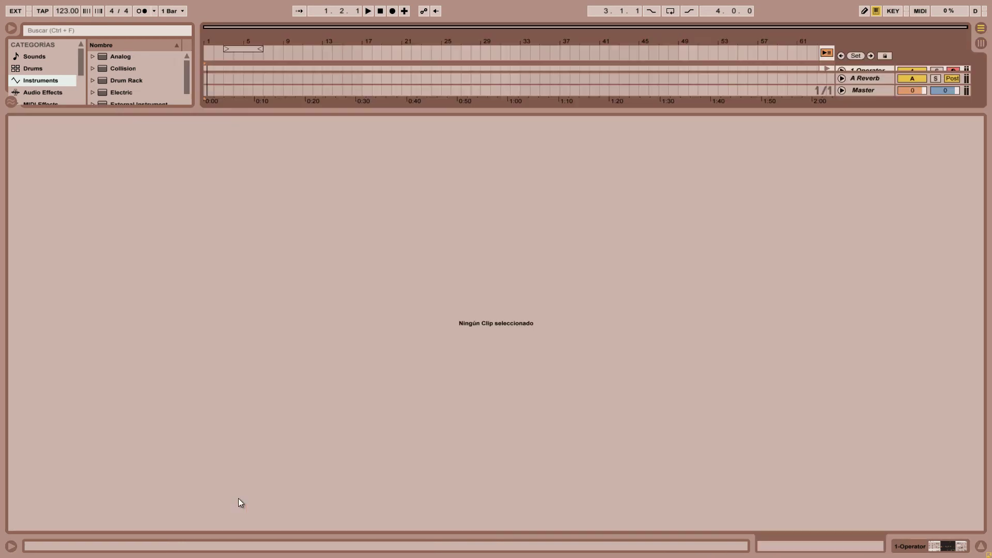
key(shift+Tab)
key(shift+Tab)
key(shift+Tab)
key(Tab)
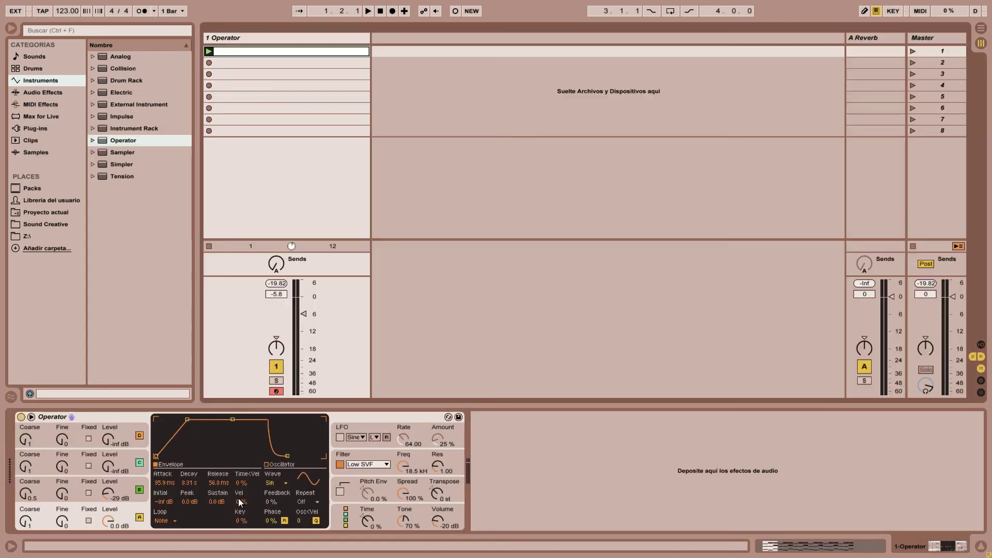
key(shift+Tab)
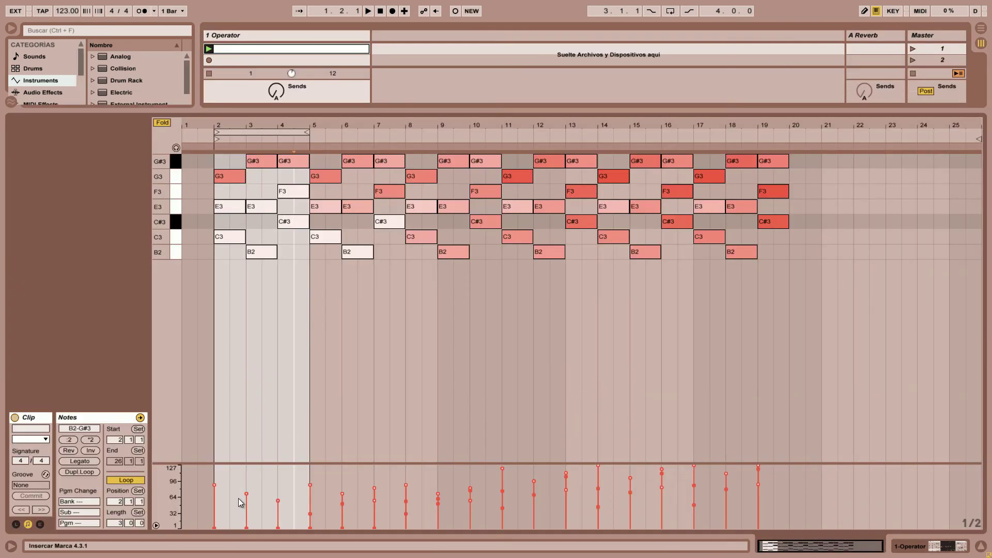
Play back the three-bar loop while watching the clip's notes and velocities, and stop playback
key(shift+Tab)
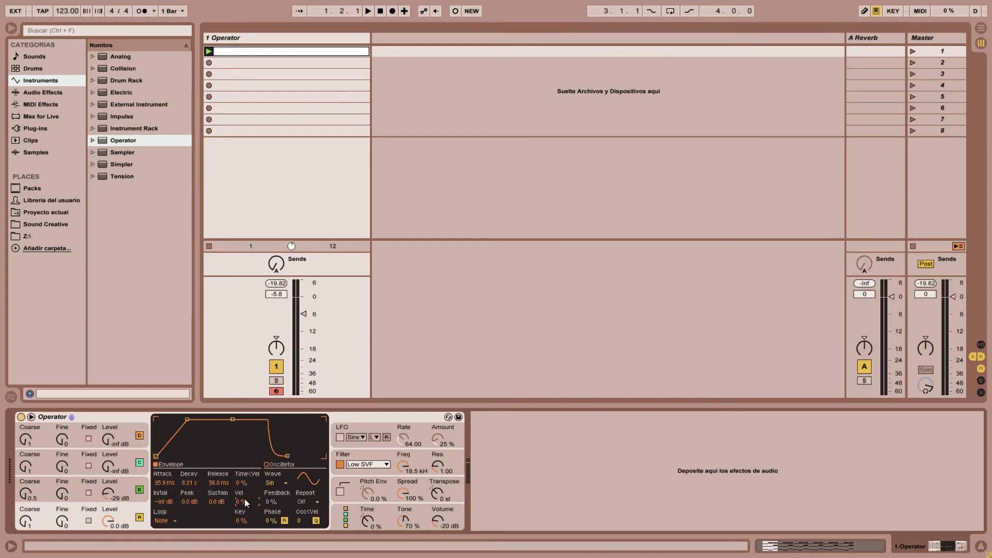
click(316, 520)
key(space)
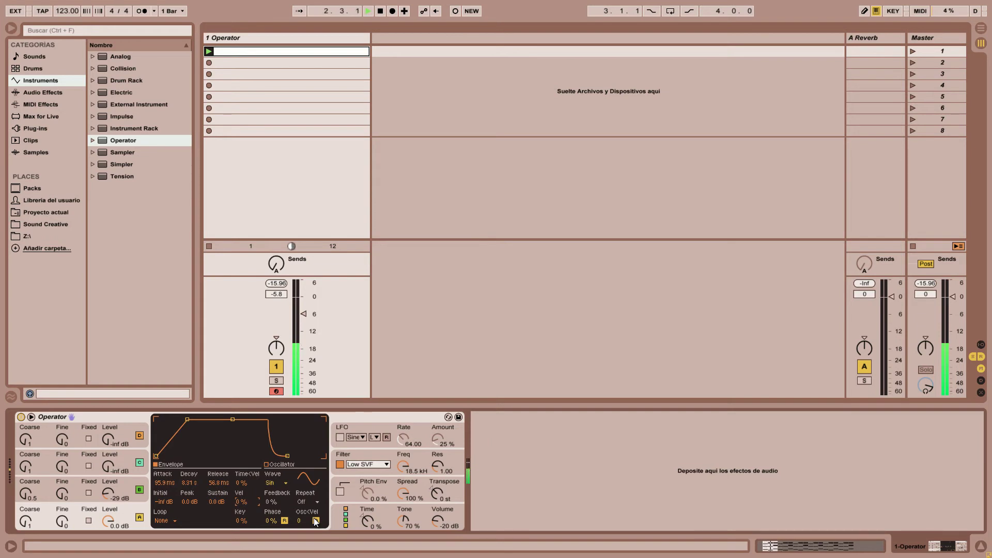
key(shift+Tab)
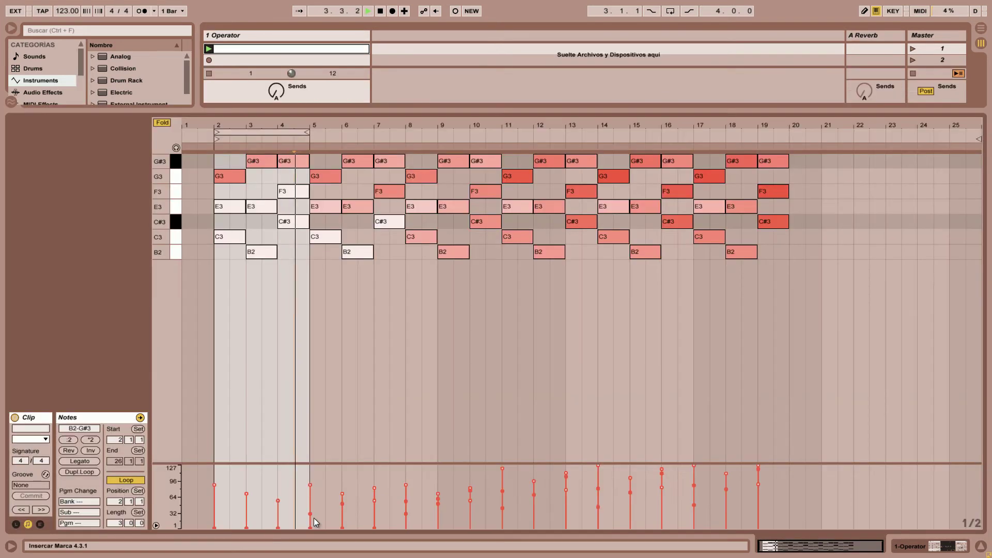
key(space)
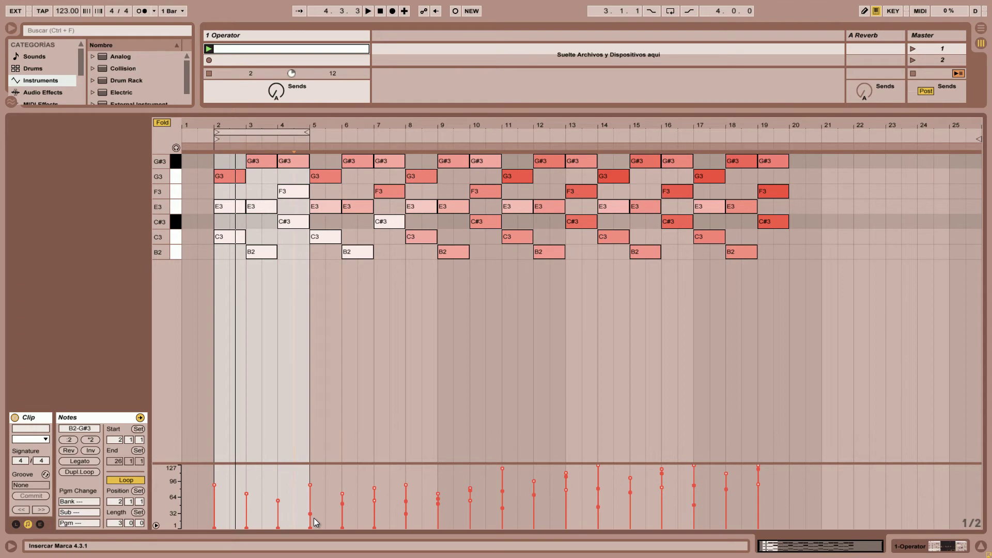
Set oscillator A's Vel to 100 % and play back the three-bar loop to check how the softest notes sound
key(shift+Tab)
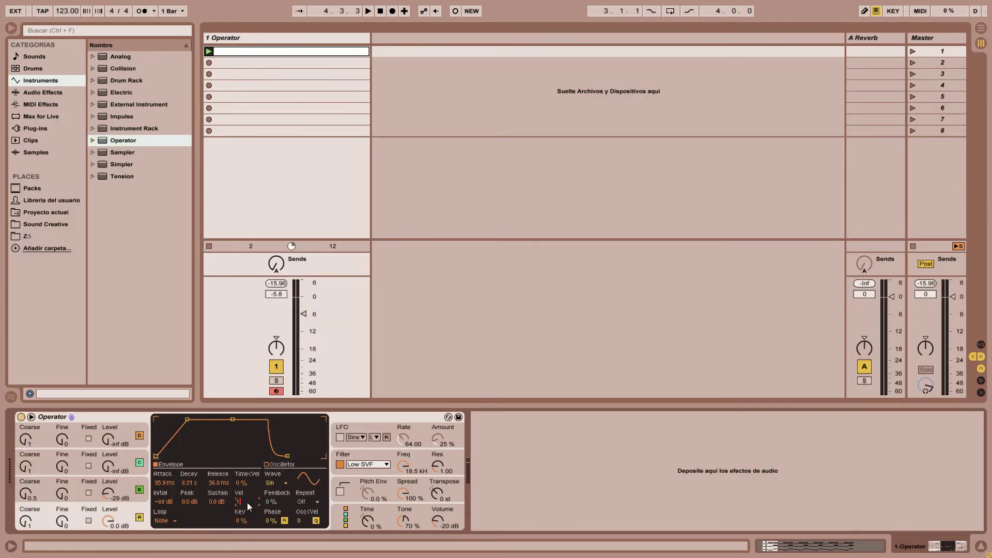
key(shift+Tab)
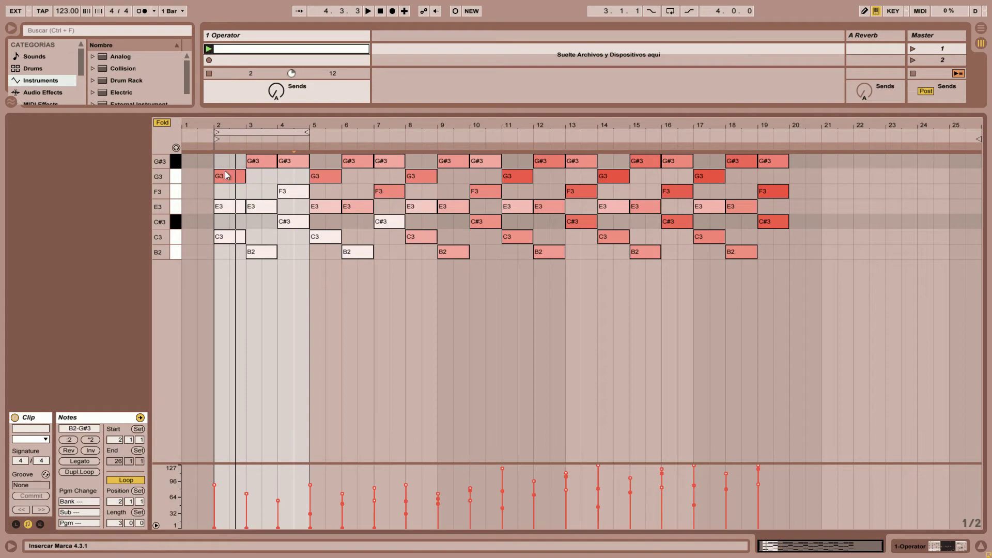
drag(230, 190, 297, 252)
click(296, 252)
drag(302, 172, 221, 207)
key(space)
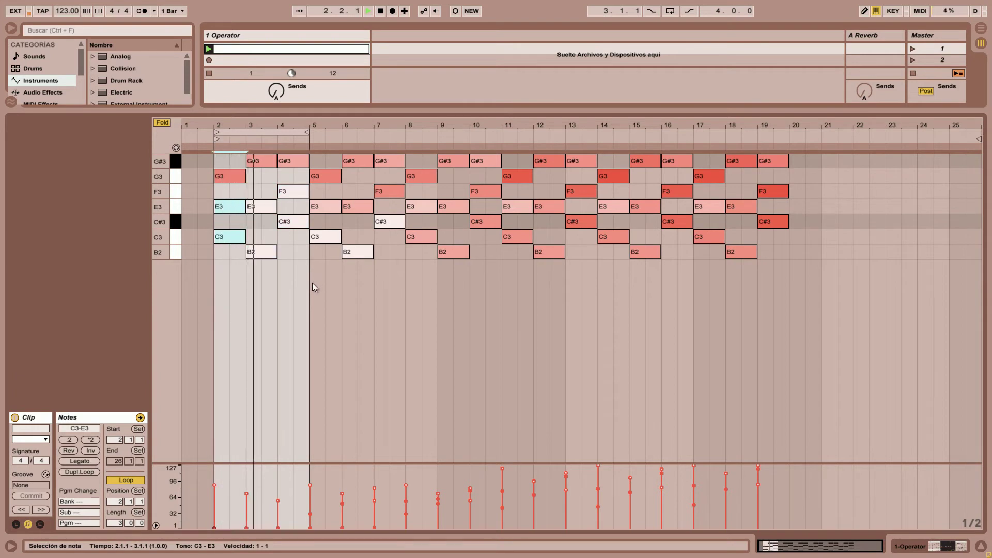
key(space)
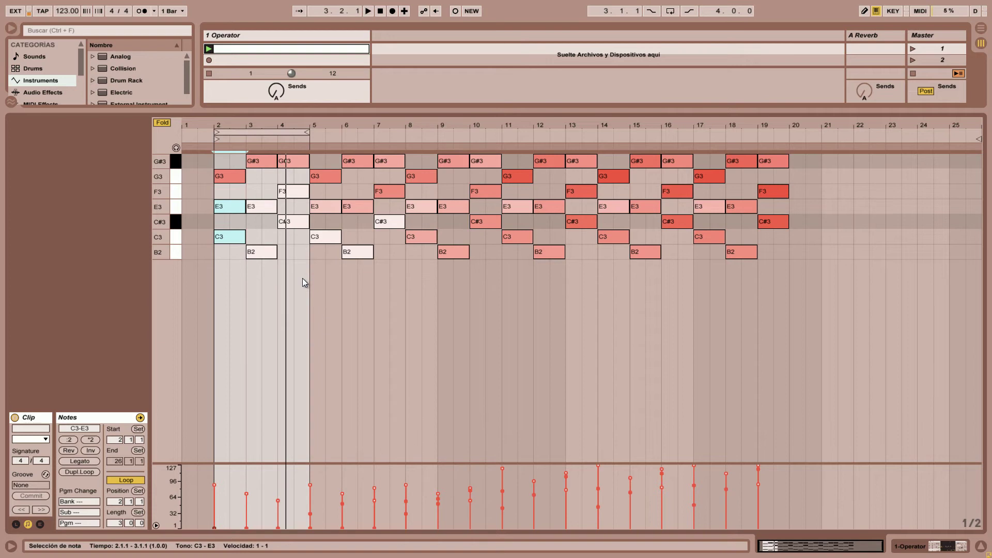
Extend the clip's loop to 18 bars so that it covers all the chords
drag(302, 258, 220, 155)
drag(310, 134, 789, 199)
click(381, 268)
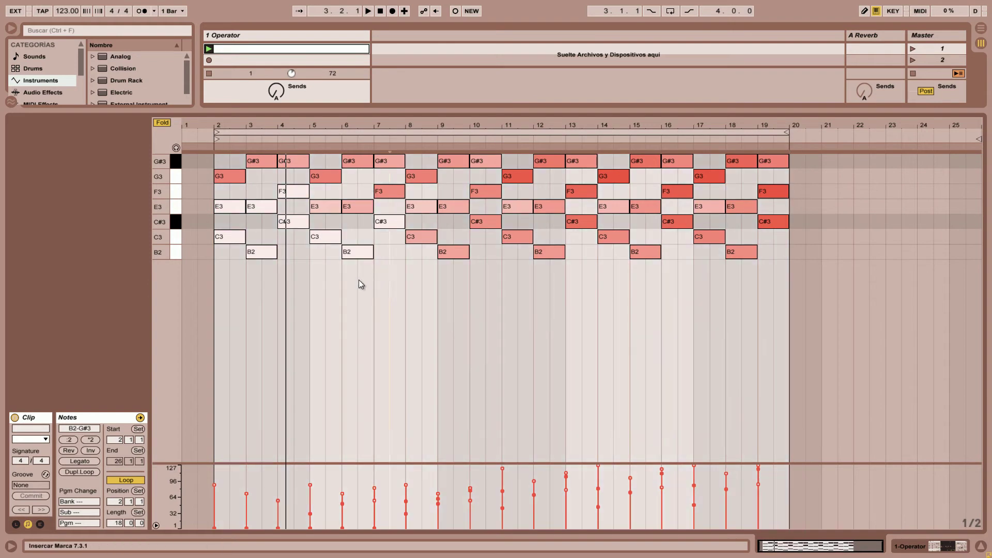
Compare the successive three-chord groups of the clip by selecting their notes, ending with the whole progression
drag(386, 174, 333, 212)
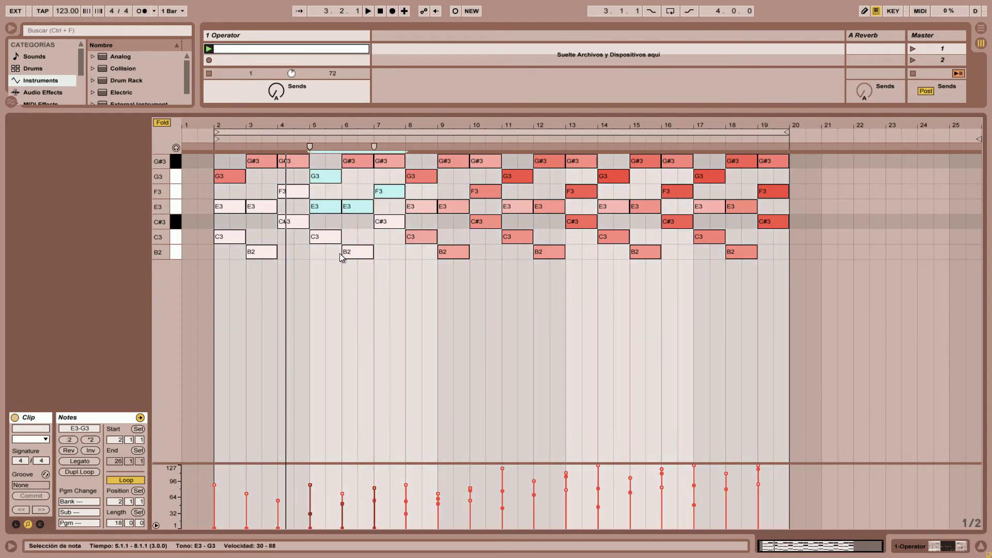
drag(377, 247, 328, 160)
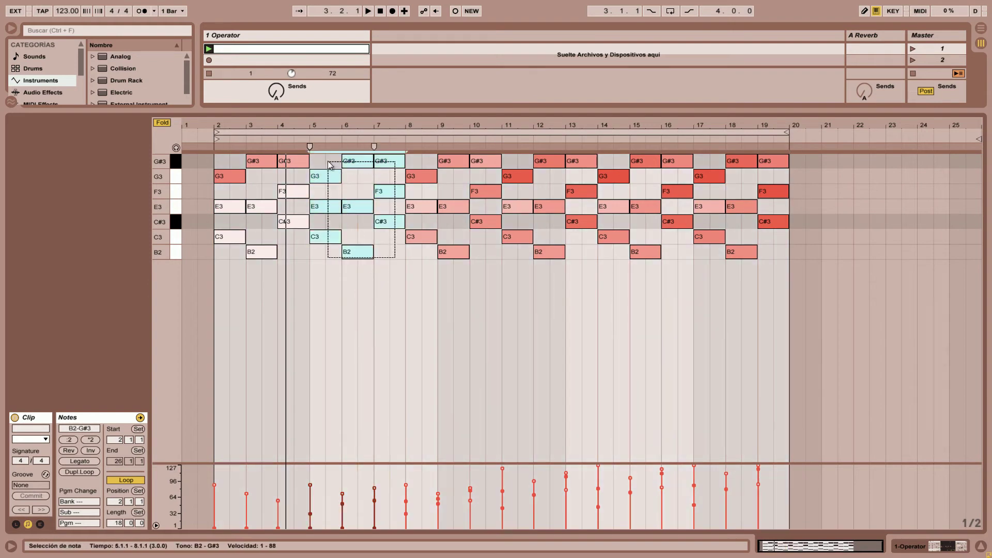
drag(424, 161, 423, 253)
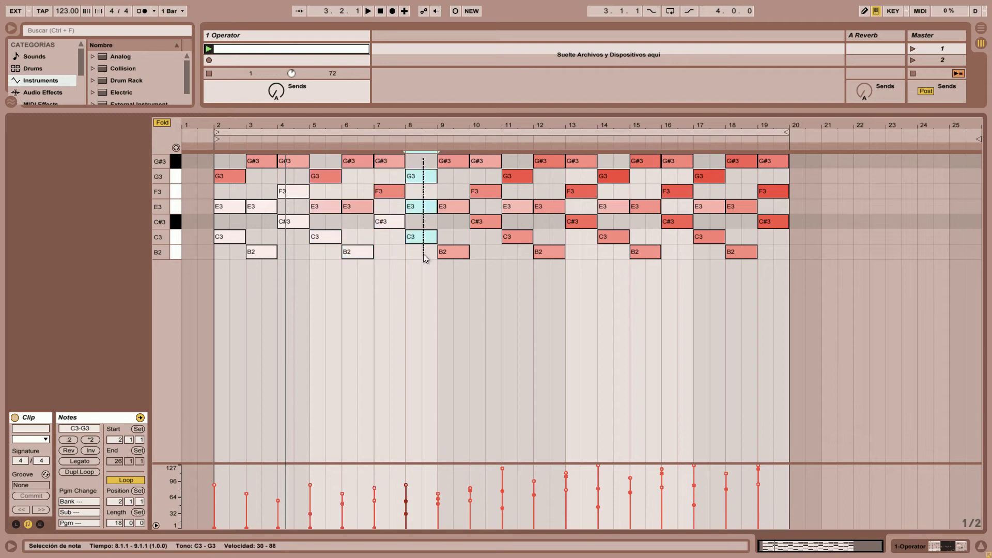
drag(447, 174, 485, 252)
drag(486, 236, 428, 255)
drag(510, 162, 580, 268)
click(551, 181)
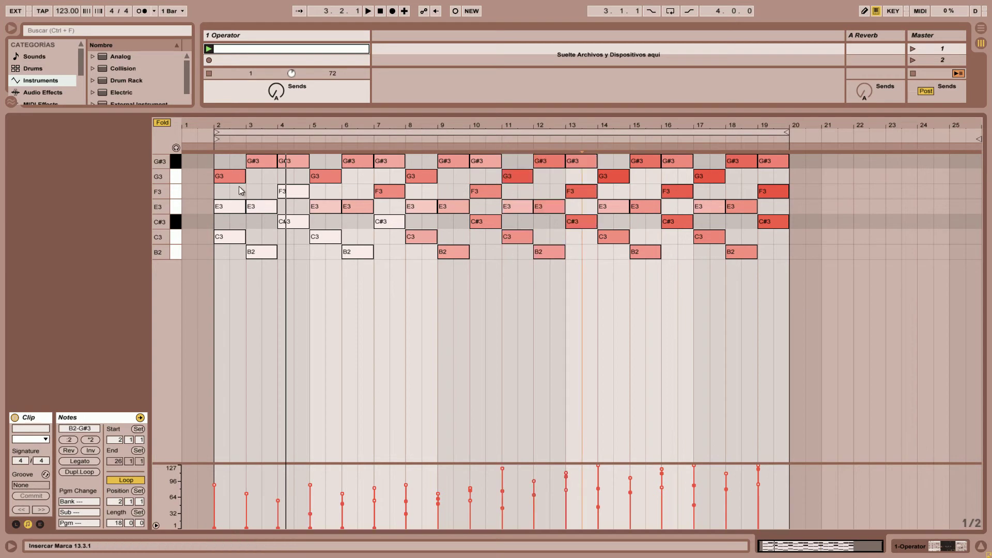
drag(306, 259, 232, 157)
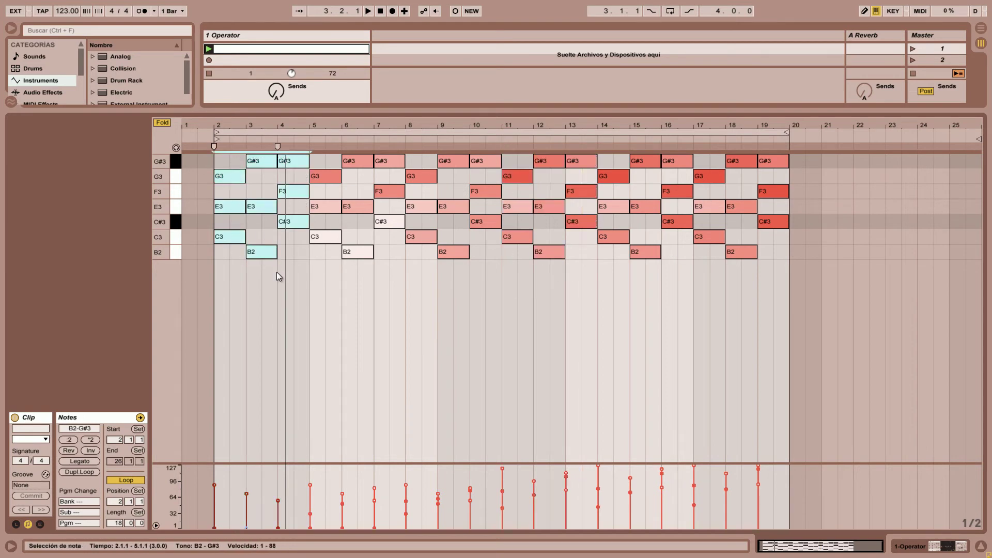
click(407, 245)
drag(414, 158, 521, 269)
drag(793, 262, 217, 144)
click(229, 161)
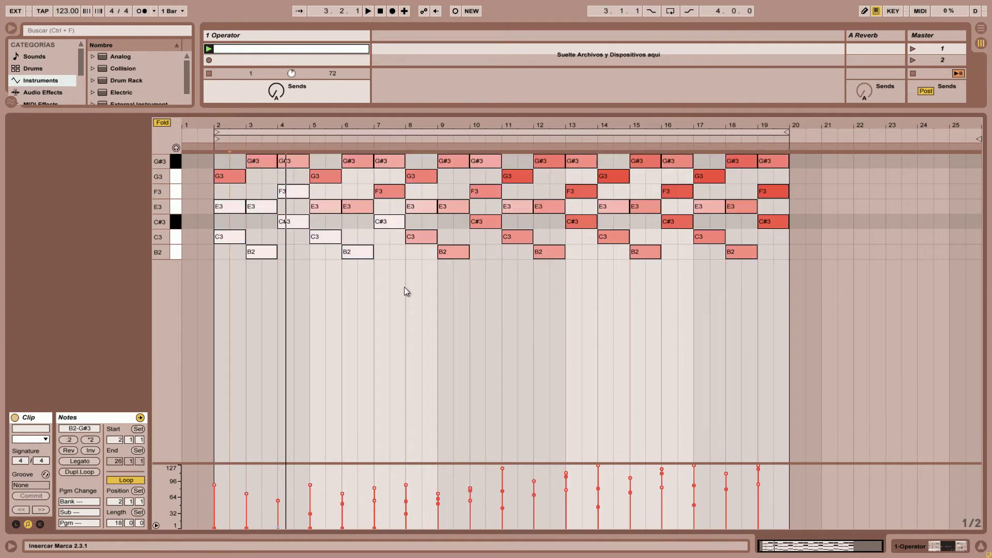
Play back the whole 18-bar chord progression and reopen the clip's notes
key(space)
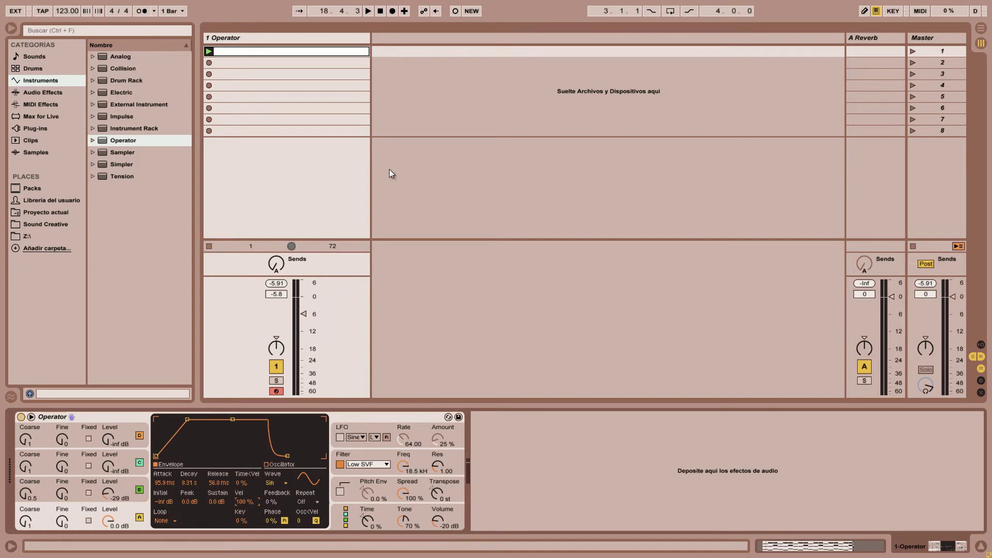
double_click(296, 51)
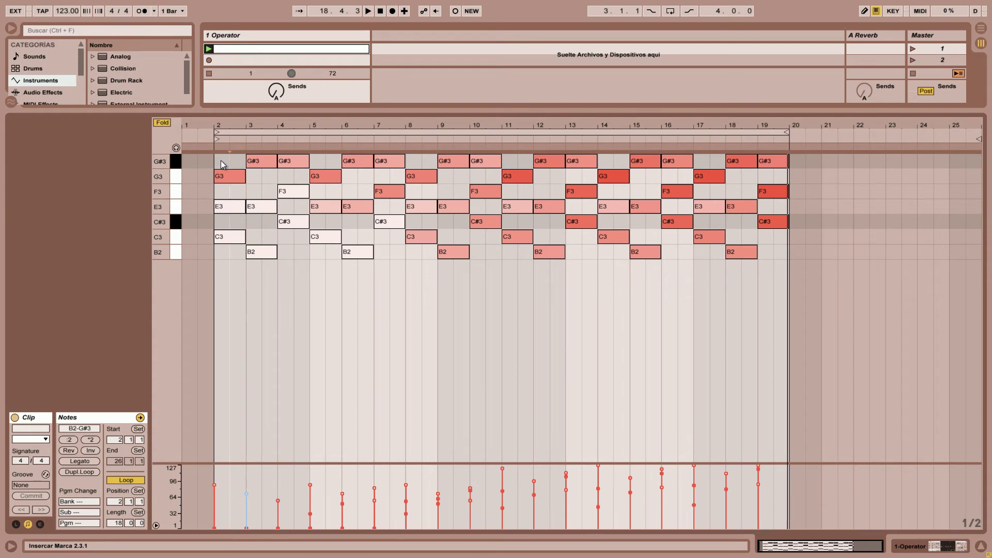
Compare the first chords of the progression with the final ones by selecting their notes
click(782, 253)
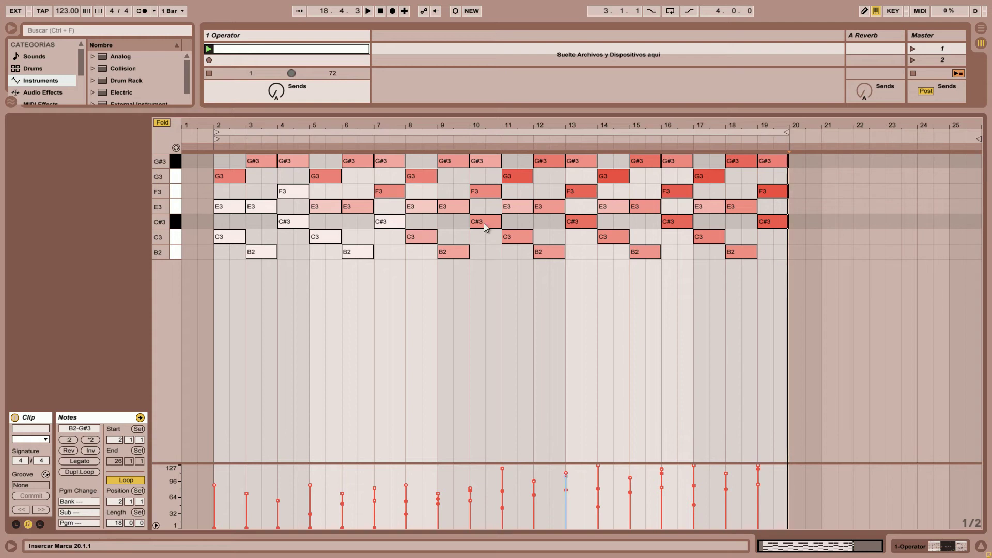
click(289, 221)
mouse_move(275, 191)
mouse_down()
mouse_move(236, 213)
mouse_move(306, 256)
mouse_up()
click(306, 256)
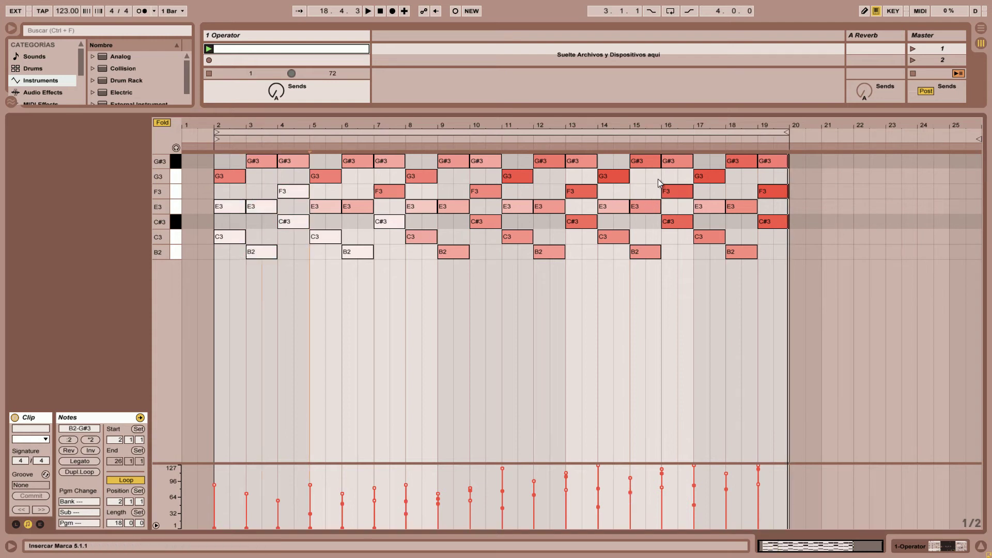
drag(782, 249, 671, 187)
click(646, 178)
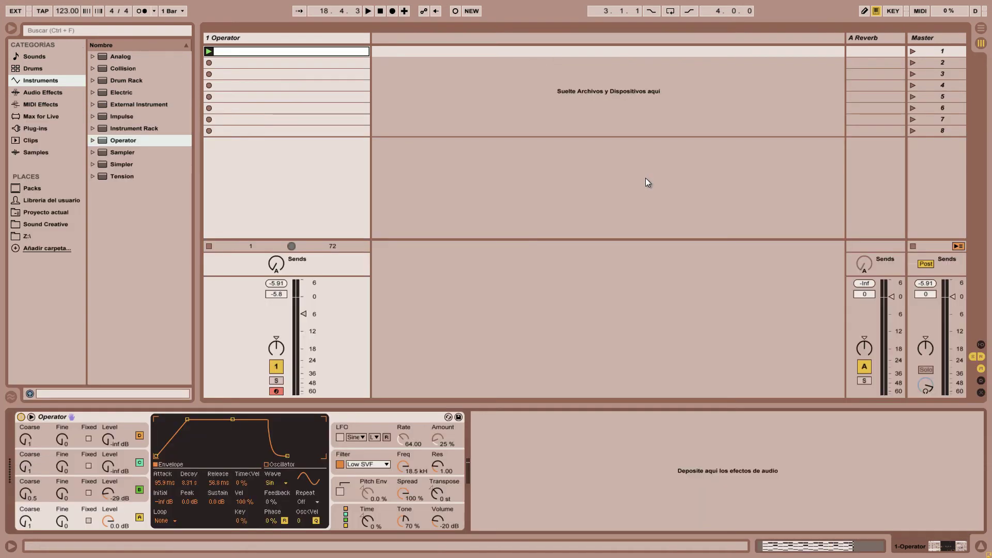
Review oscillator A's Vel setting, the filter display and the levels of oscillators A and B
click(240, 500)
click(434, 469)
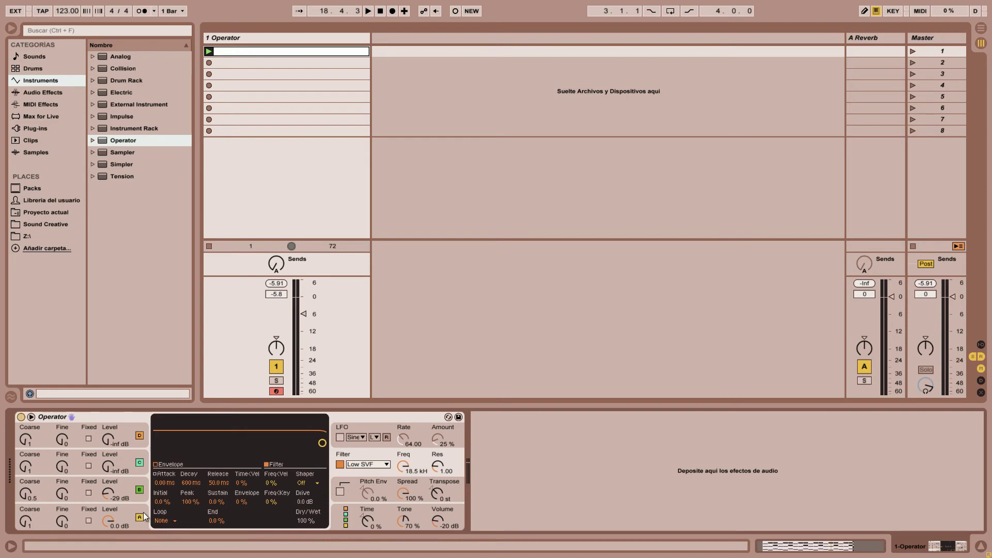
click(122, 508)
click(125, 487)
click(123, 515)
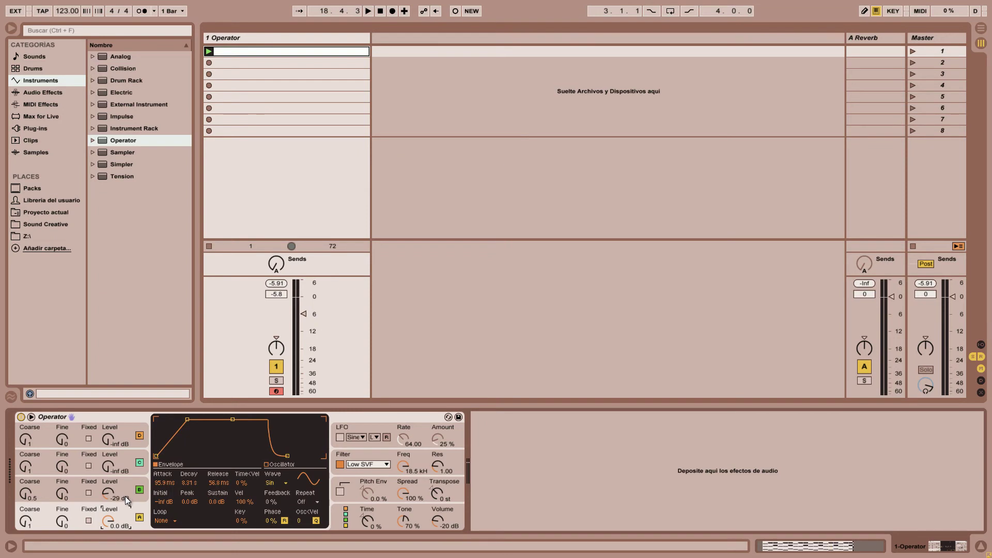
click(125, 496)
click(123, 510)
Change oscillator A's waveform to Saw D and briefly play back the clip
click(271, 482)
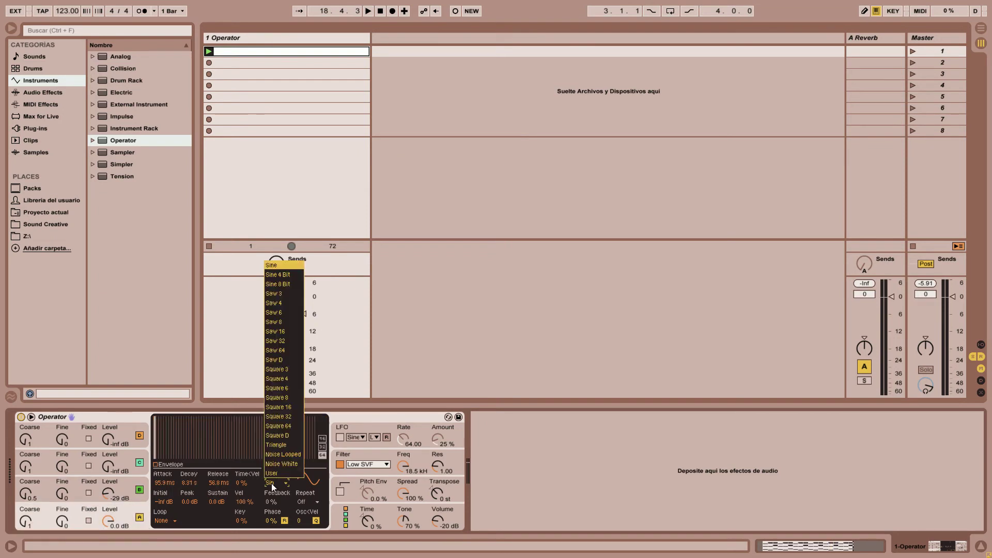
click(278, 362)
key(space)
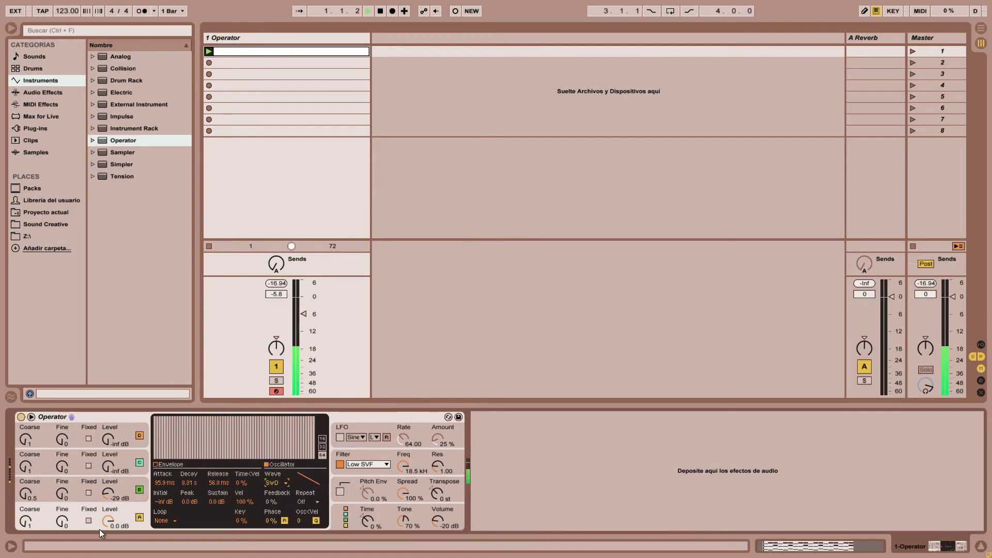
key(space)
Set oscillator B's level to -23 dB, transpose the instrument to -12 st and audition the sound
drag(108, 497, 109, 490)
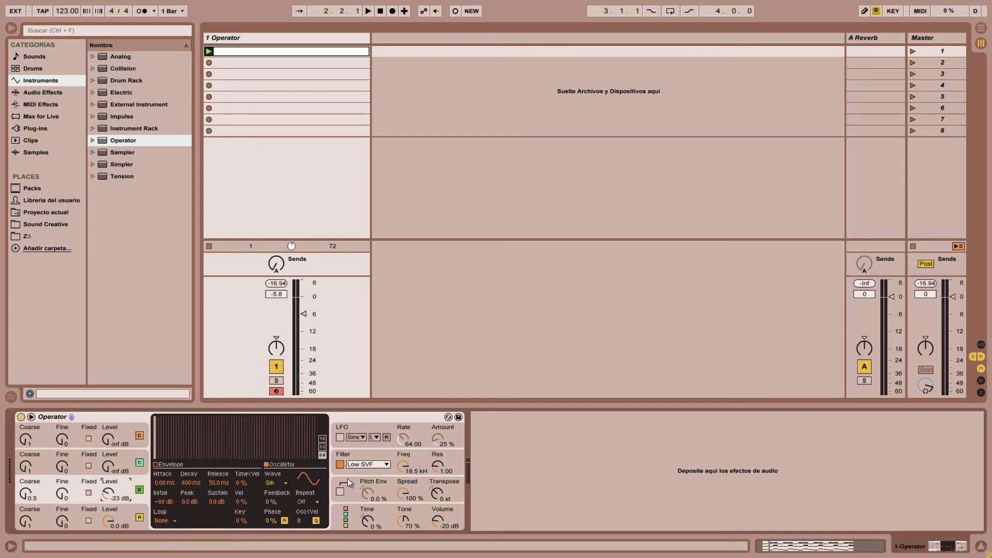
drag(437, 493, 439, 494)
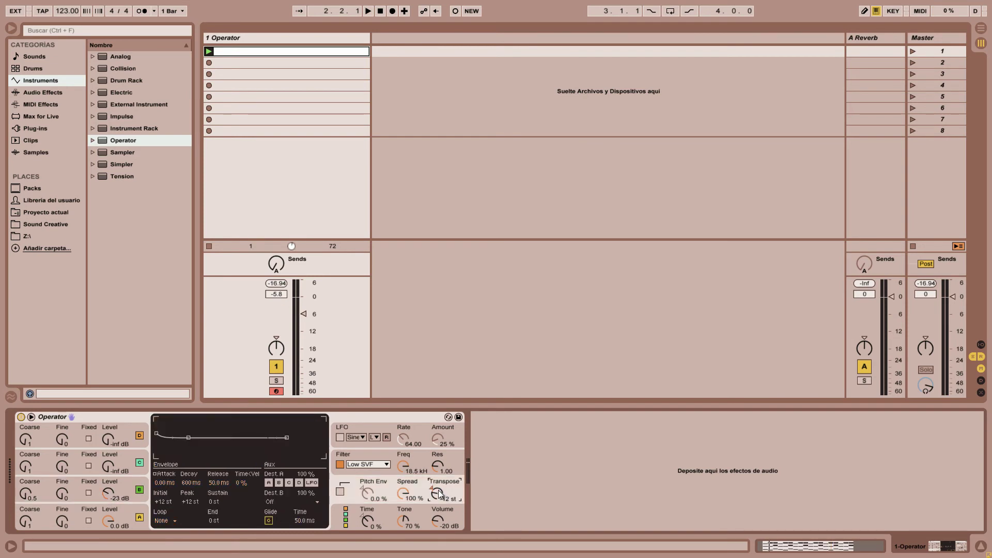
key(space)
key(space)
Set the filter frequency to 107 Hz and the filter type to Low Ladder
drag(403, 464, 402, 466)
click(375, 465)
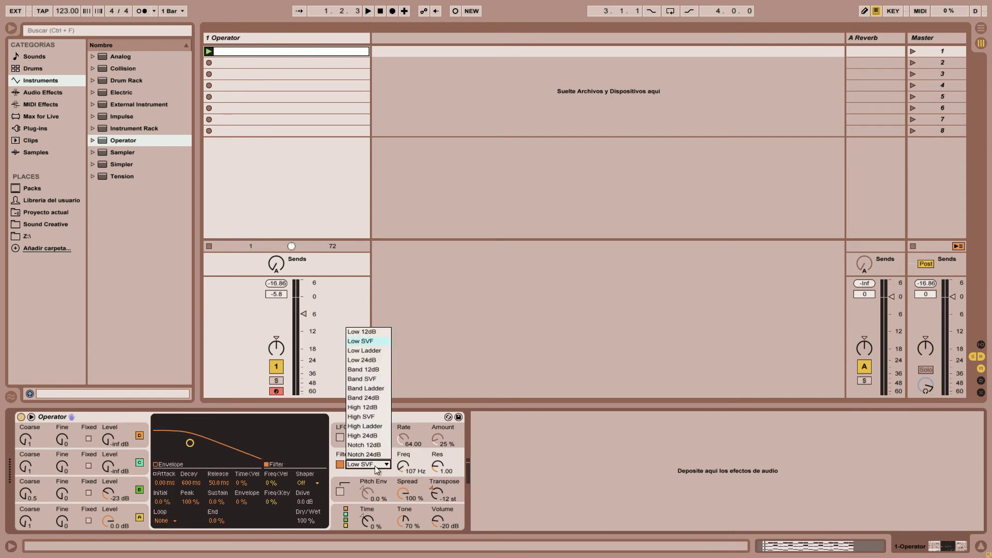
click(364, 353)
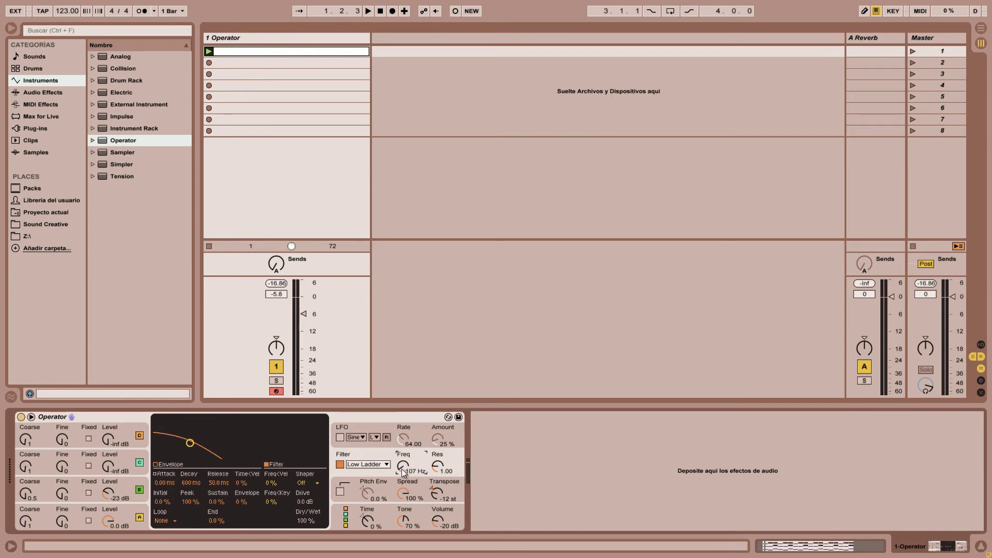
click(383, 463)
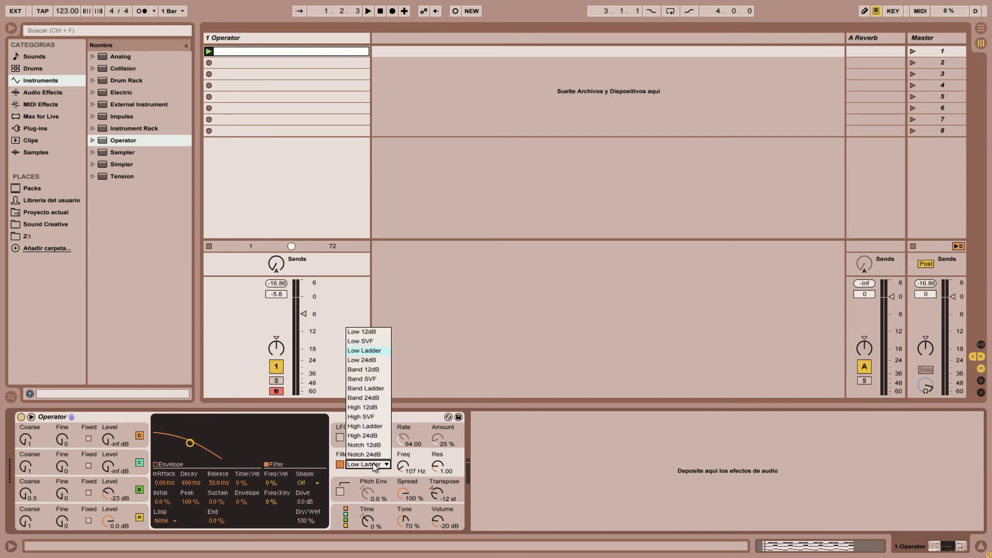
click(359, 351)
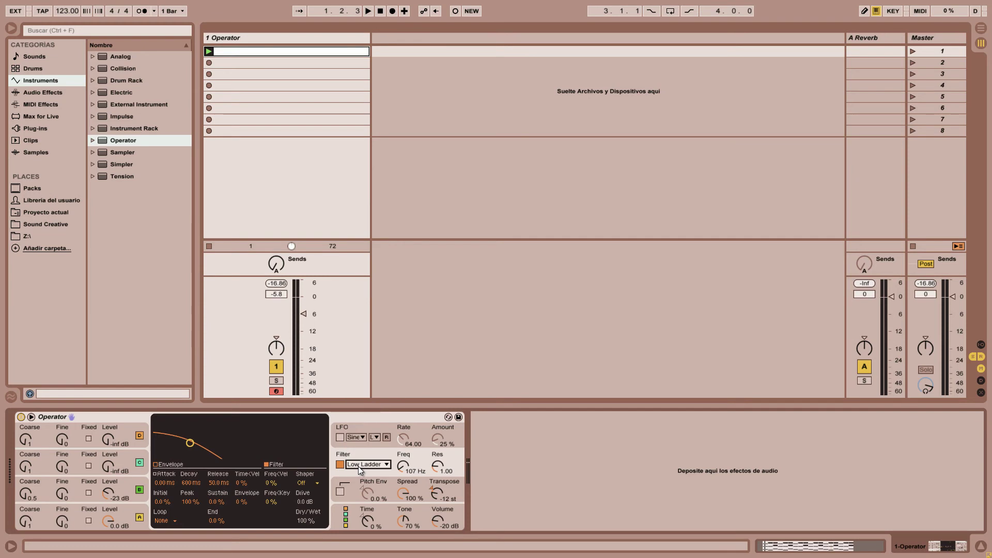
Set the filter's Envelope amount to 40 %, its decay to 1.06 s and Freq<Vel to 100 %
click(243, 500)
text(40)
key(Return)
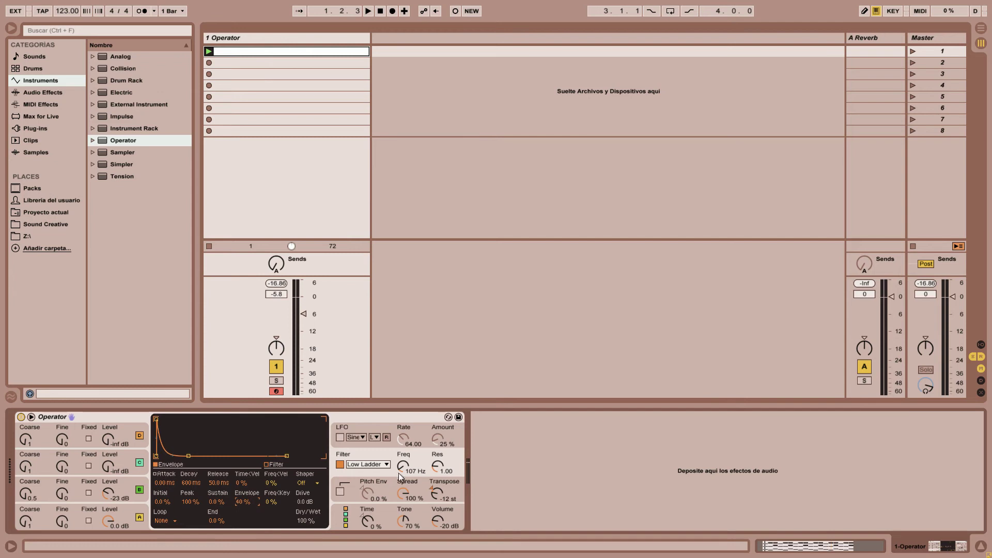
drag(403, 464, 403, 471)
scroll(191, 481, down, 10)
click(156, 483)
click(273, 481)
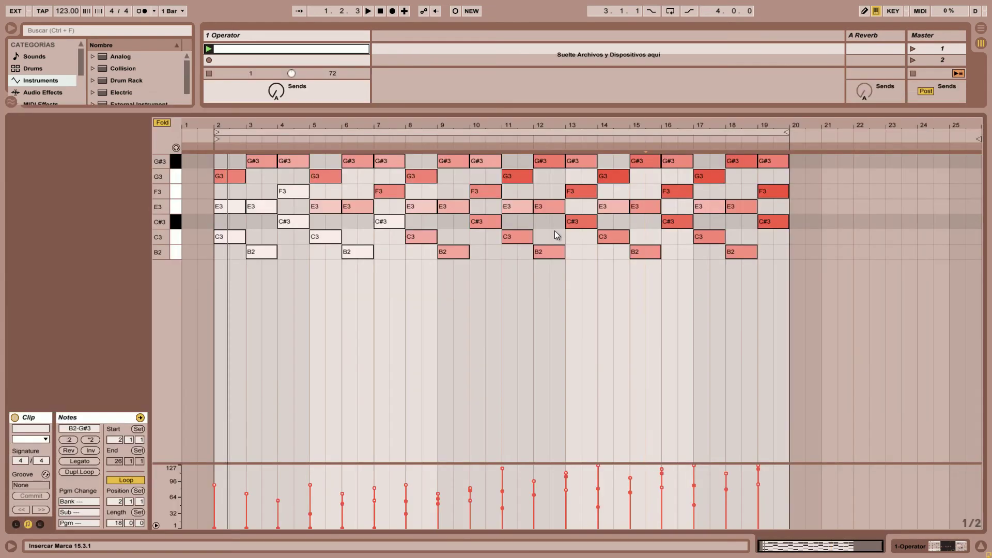
Compare soft and loud chords of the progression by selecting their notes, and play the clip back to hear the filter's velocity response
click(526, 177)
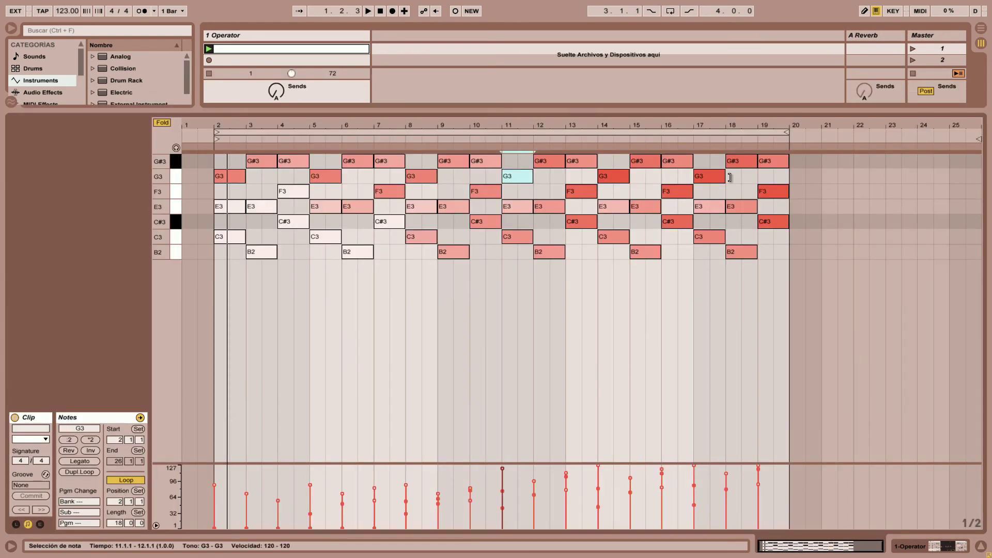
click(721, 176)
drag(776, 238, 777, 160)
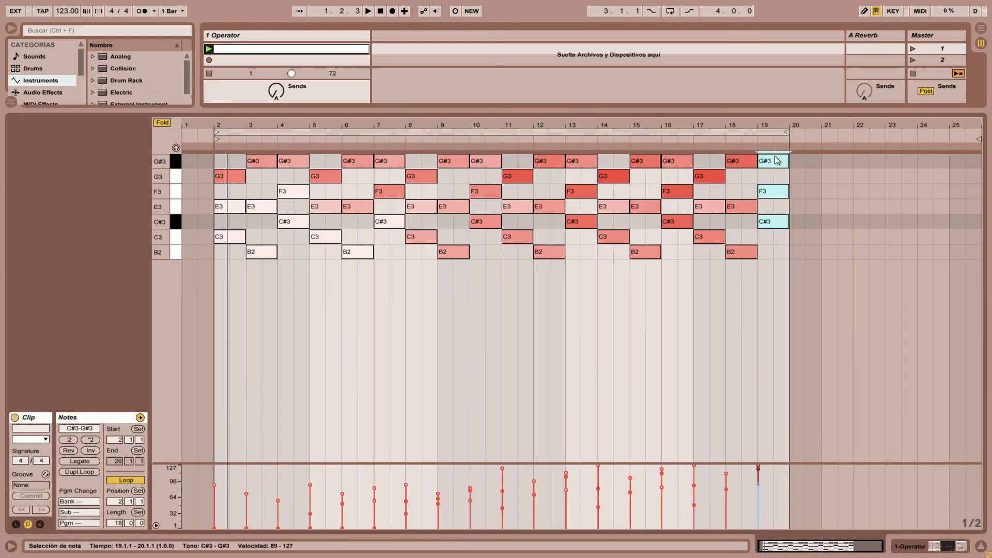
drag(216, 170, 309, 256)
click(317, 252)
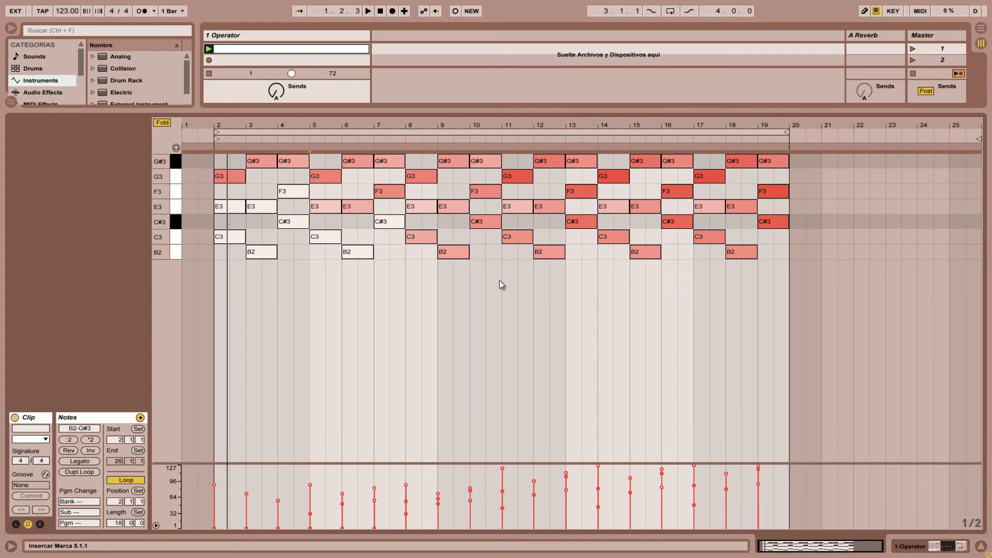
key(space)
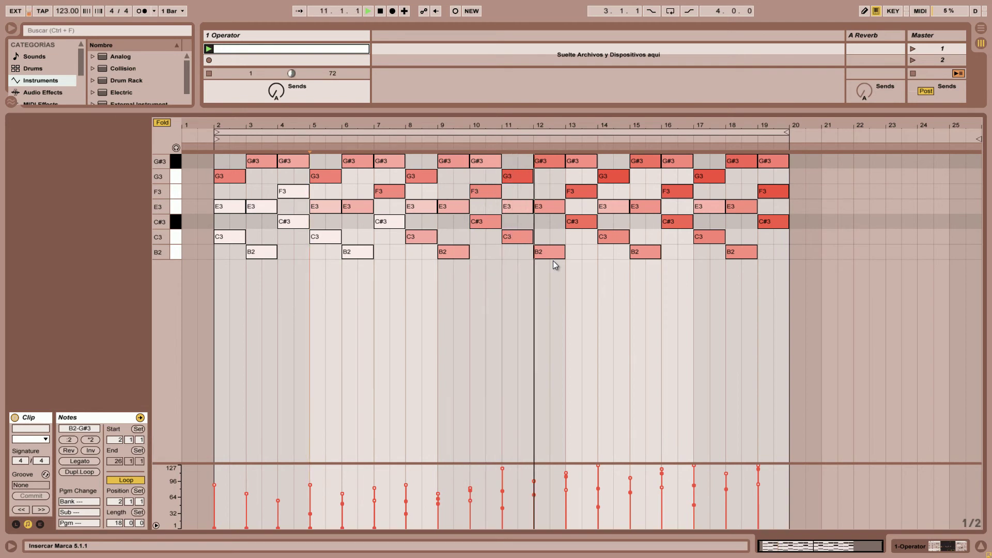
key(space)
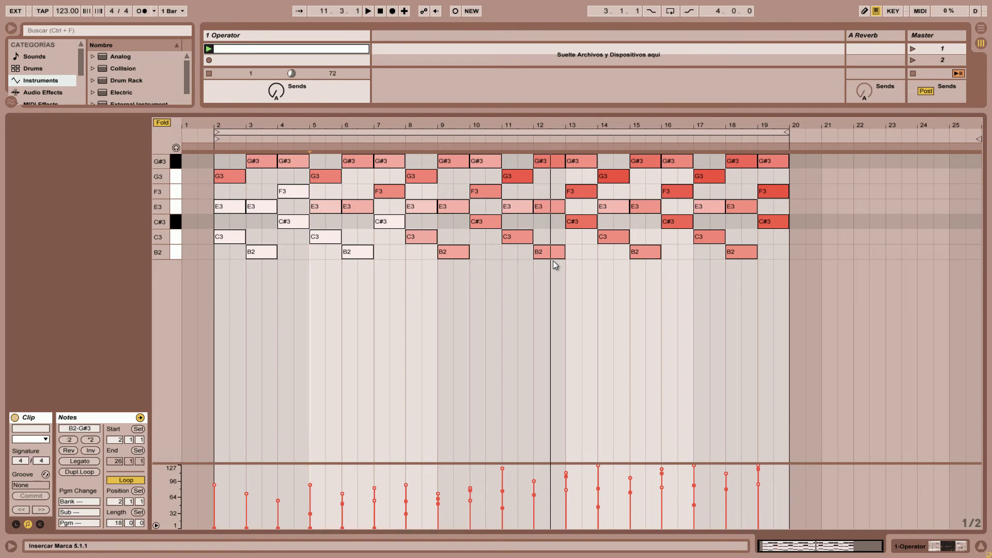
Return to the instrument and review the filter envelope, oscillator A's settings and the filter's Freq<Vel
key(shift+Tab)
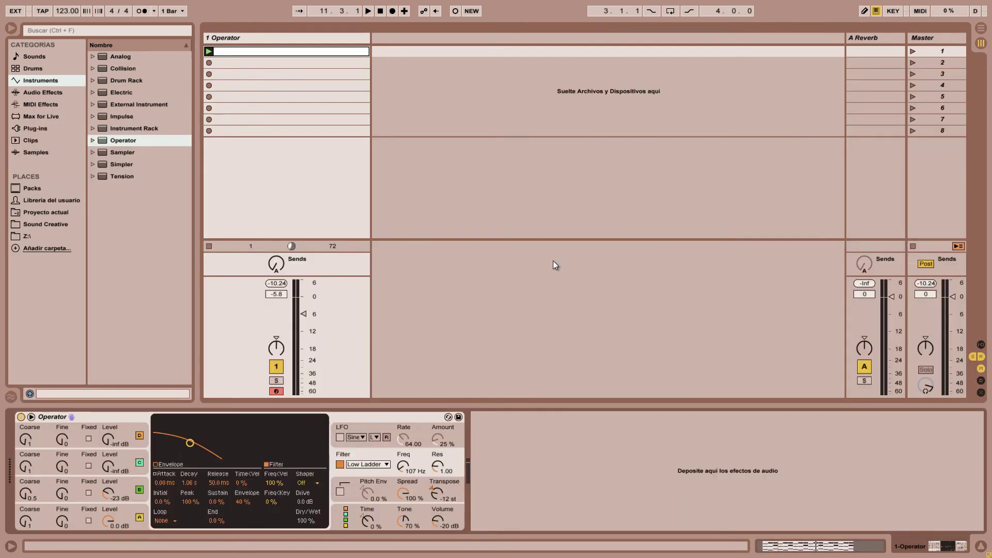
click(235, 502)
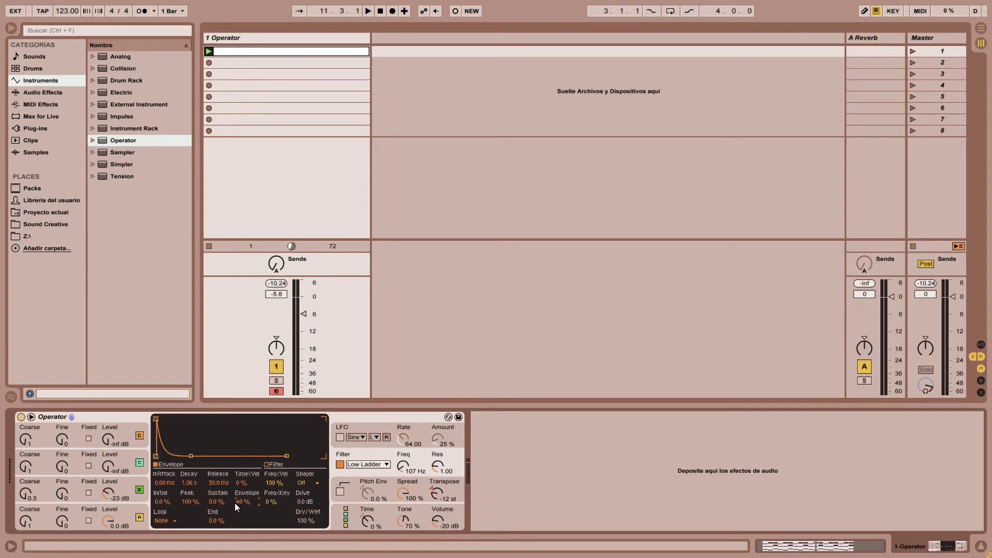
click(126, 511)
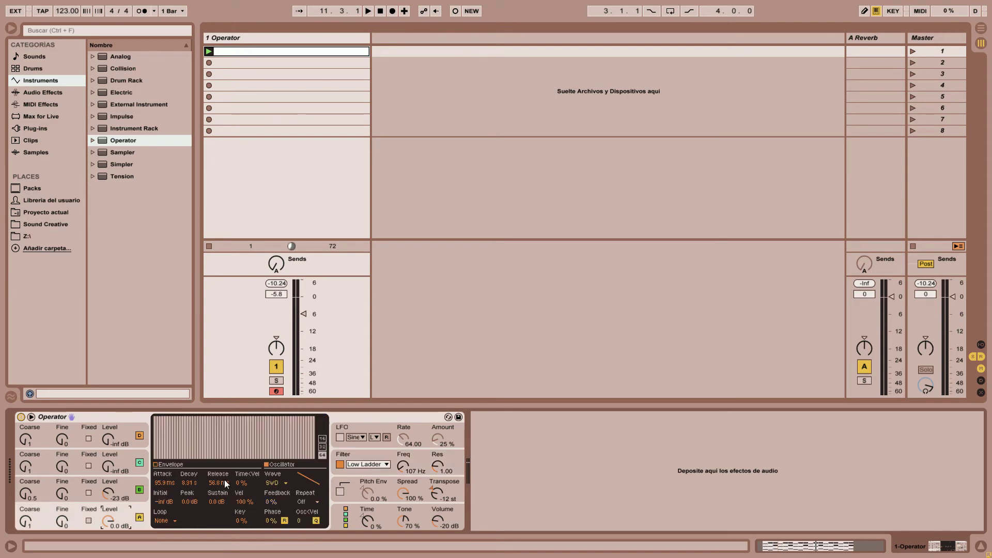
click(373, 453)
click(275, 482)
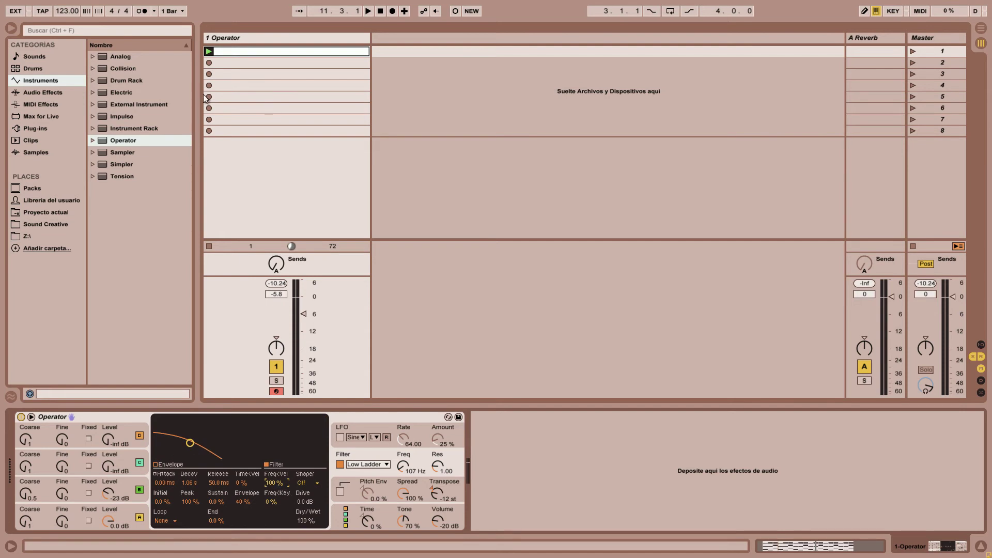
Create a new clip in the track's third slot, launch it and draw a two-beat D#2 note from its start
double_click(242, 74)
click(209, 61)
drag(165, 298, 240, 346)
drag(224, 359, 582, 361)
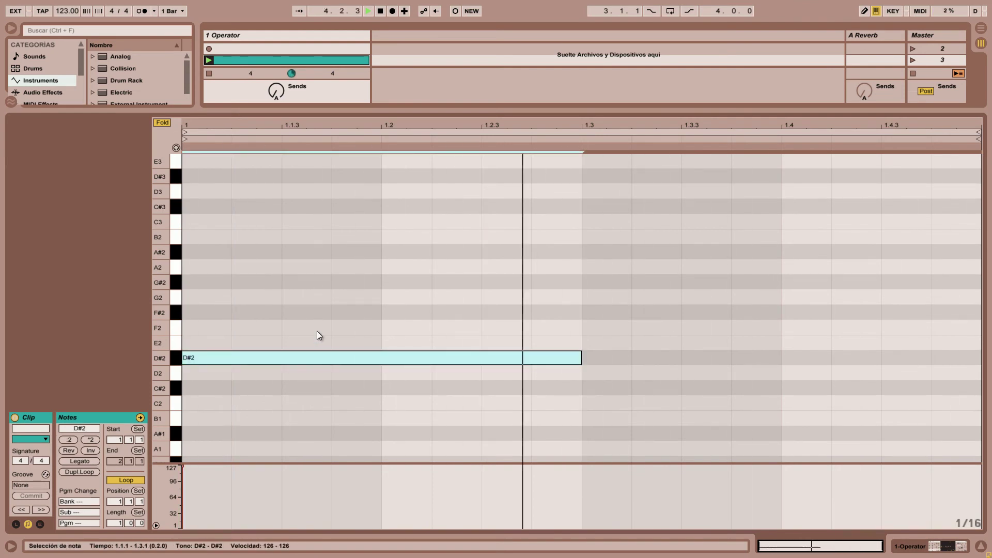
Set the D#2 note's velocity to 67 during playback, stop the clip and return to the instrument
drag(321, 358, 323, 358)
key(space)
key(shift+Tab)
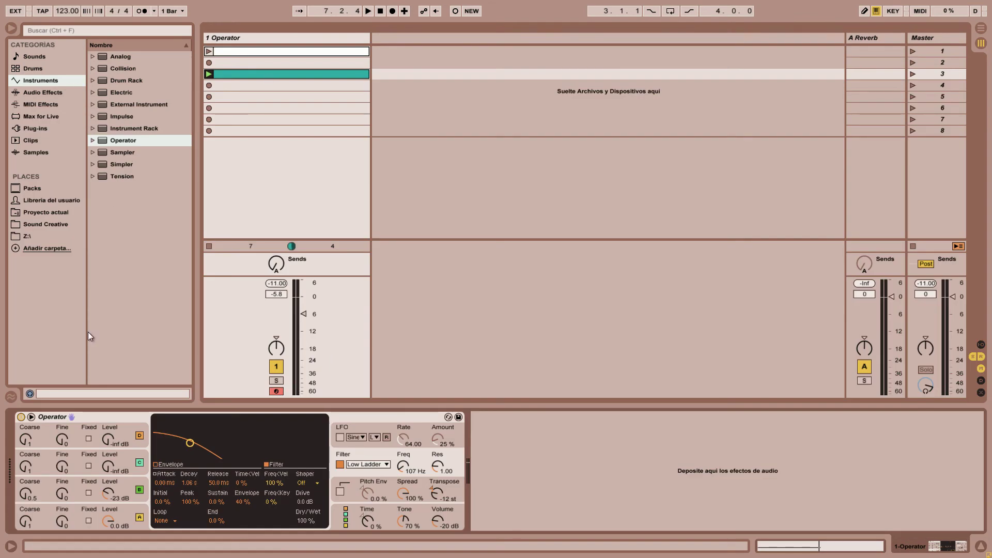
Set oscillator A's Vel to 50 % and reopen the new clip with its D#2 note selected
click(124, 510)
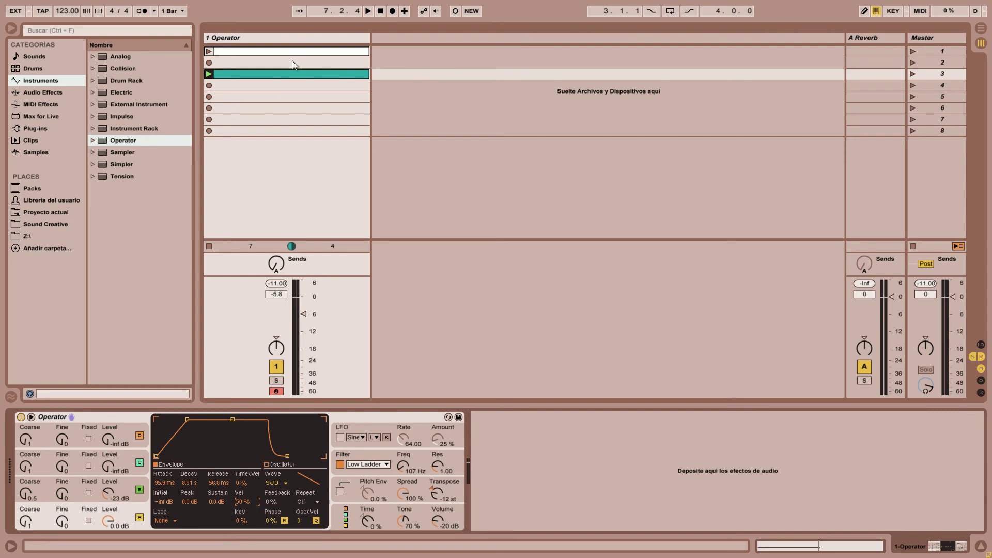
double_click(287, 73)
click(292, 279)
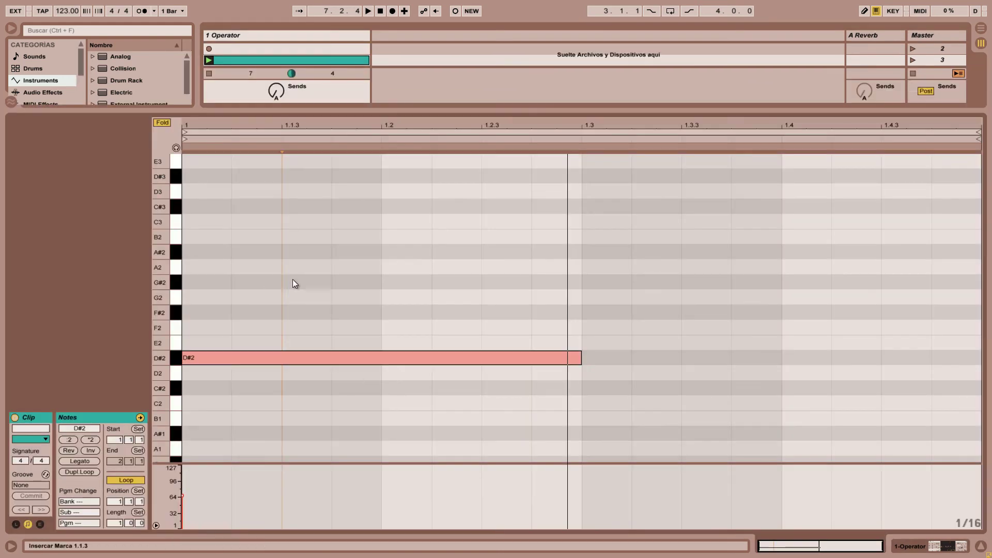
click(285, 363)
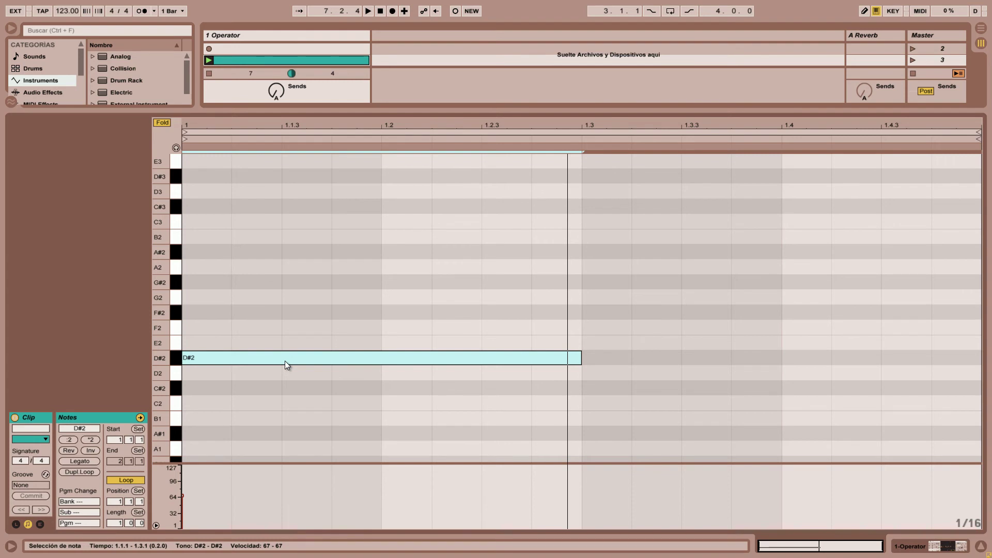
Play the clip and compare the D#2 note at velocities 127 and 67 by undoing and redoing the velocity change
key(space)
drag(285, 362, 291, 357)
key(ctrl+z)
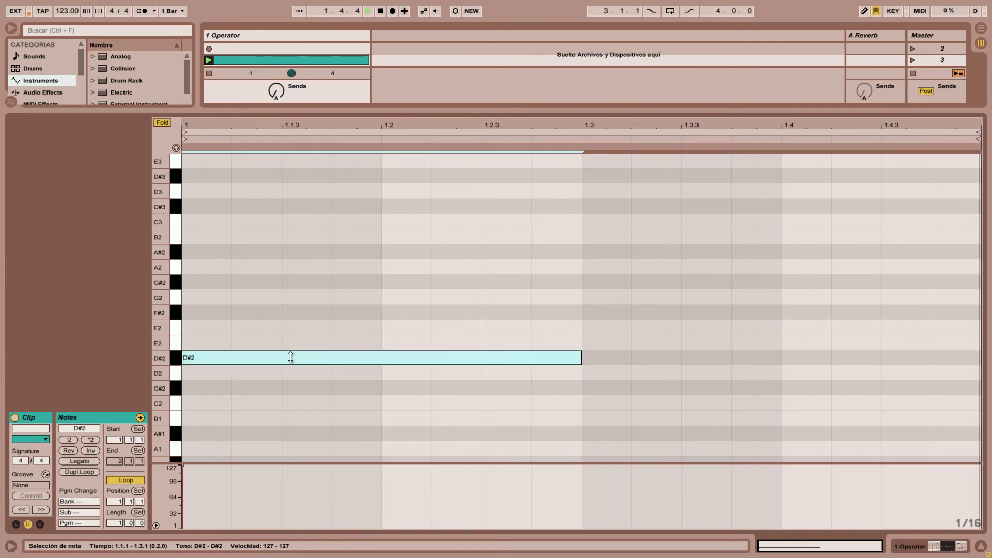
key(ctrl+y)
key(ctrl+z)
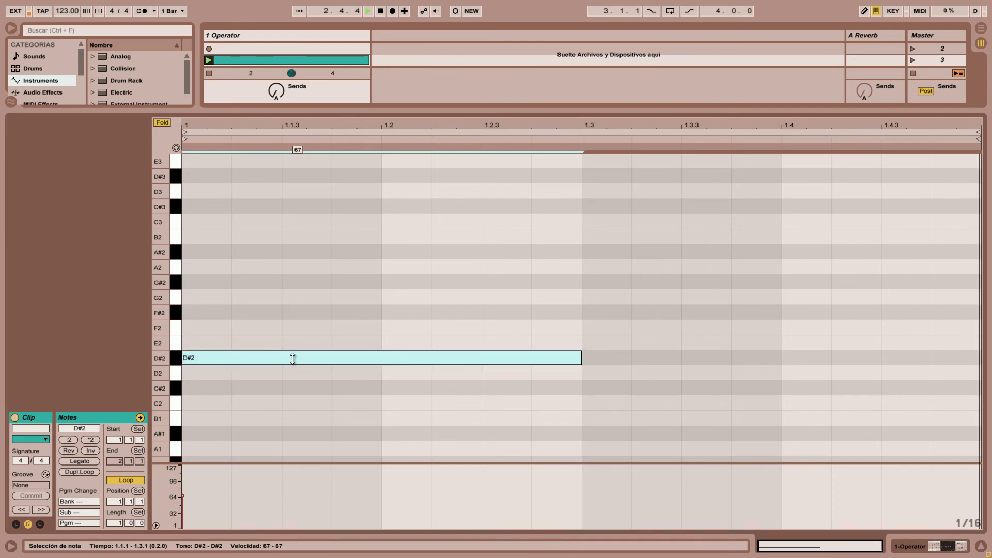
Shorten the D#2 note to one beat and duplicate it three times to fill the bar
drag(578, 358, 343, 364)
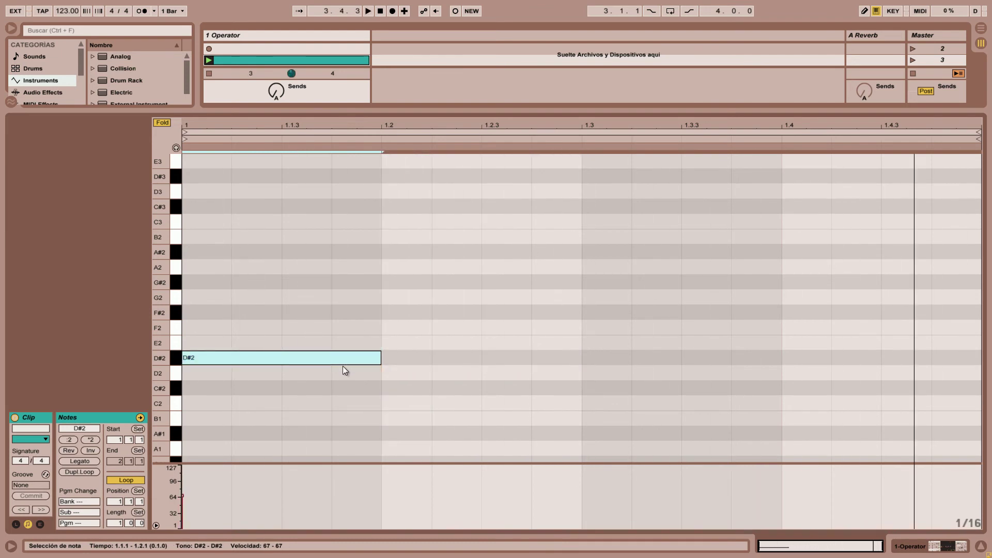
key(ctrl+d)
key(ctrl+d)
key(ctrl+d)
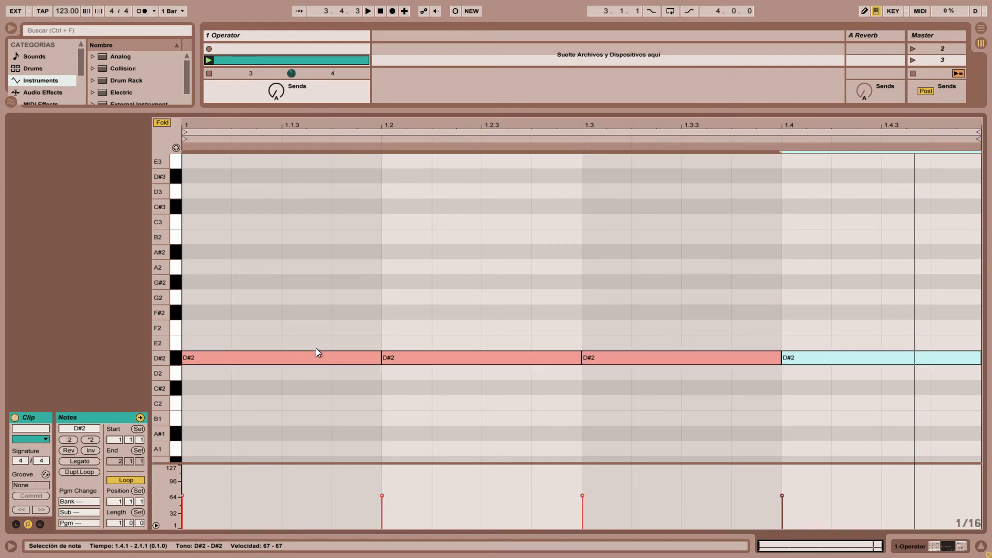
Draw a one-beat F#2 note above the first D#2 note
scroll(305, 355, up, 2)
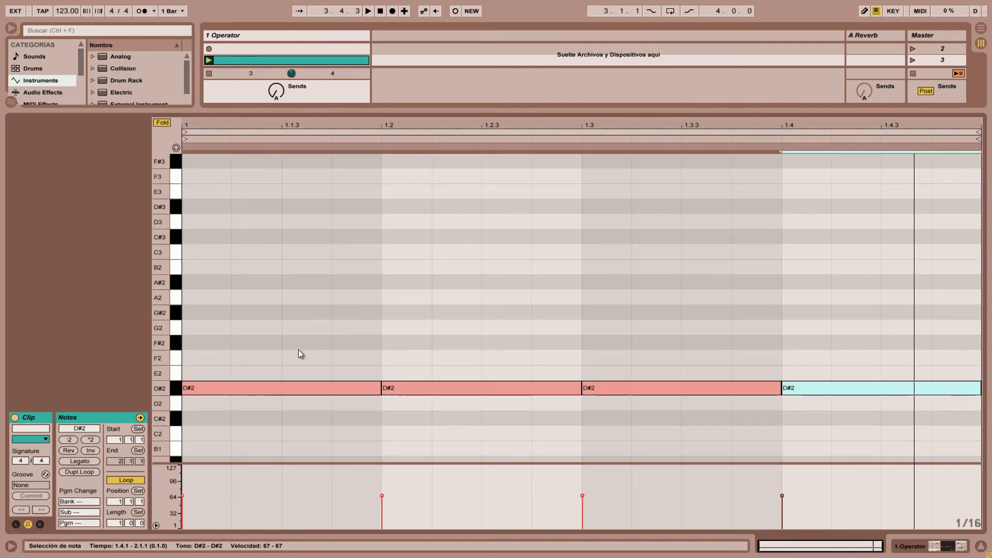
click(199, 370)
drag(200, 343, 380, 342)
click(203, 326)
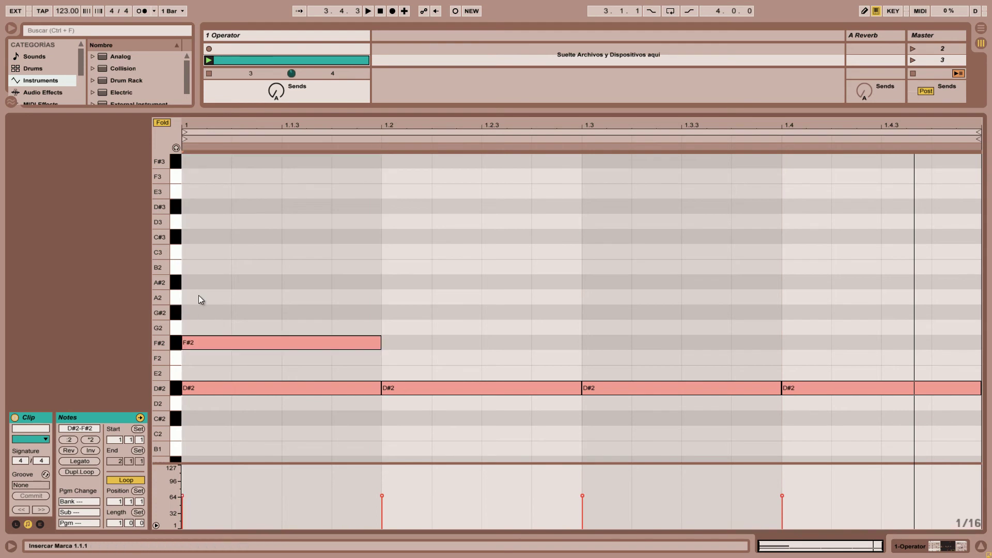
Add a one-beat A#2 note on beat 1 and duplicate it with the F#2 note three times to fill the bar
mouse_move(198, 282)
mouse_down()
mouse_move(381, 282)
mouse_move(298, 358)
mouse_up()
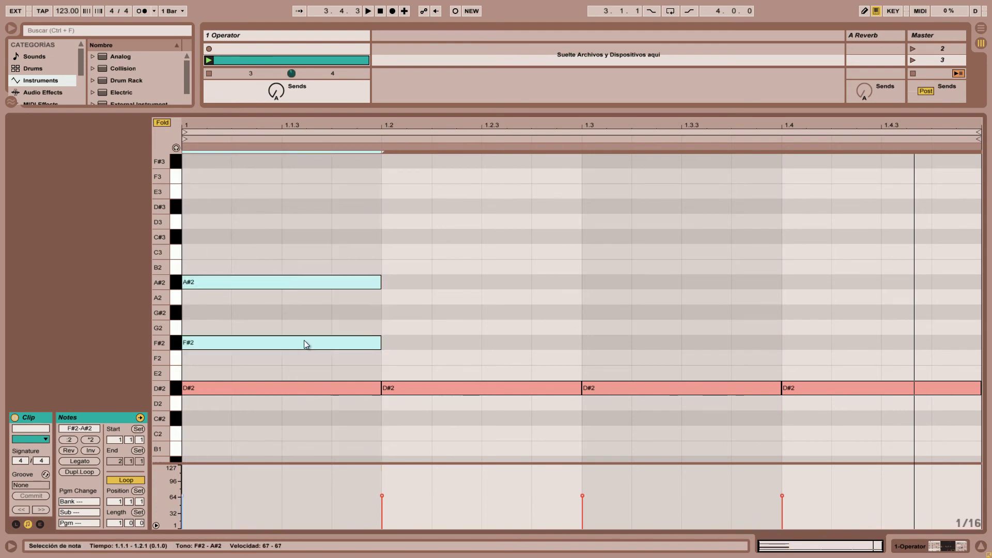
key(ctrl+d)
key(ctrl+d)
key(ctrl+d)
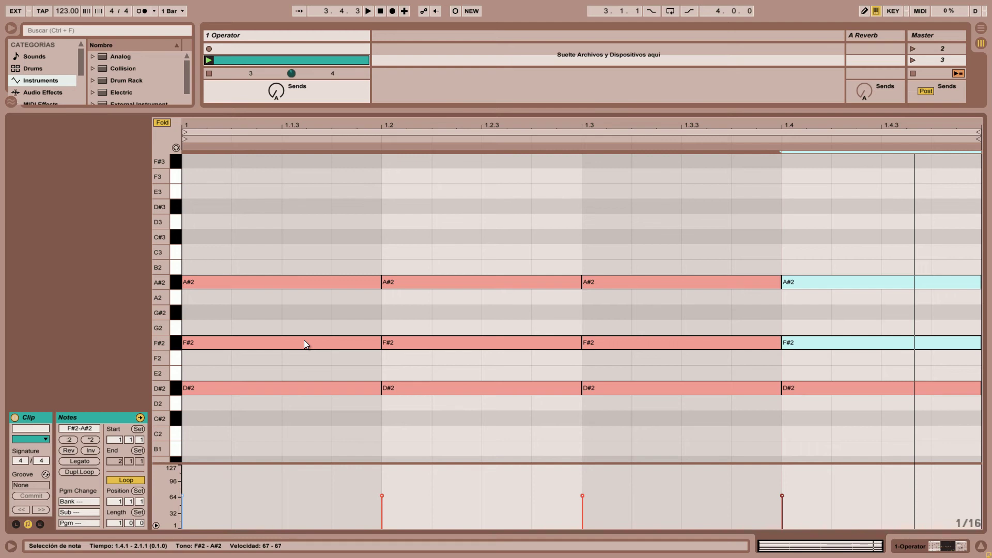
Give the D#2 notes differing velocities, low on beat 1 and rising to 103 on beat 4, and play the clip
click(301, 390)
drag(301, 390, 472, 390)
drag(611, 390, 619, 389)
click(807, 387)
drag(807, 388, 807, 369)
key(space)
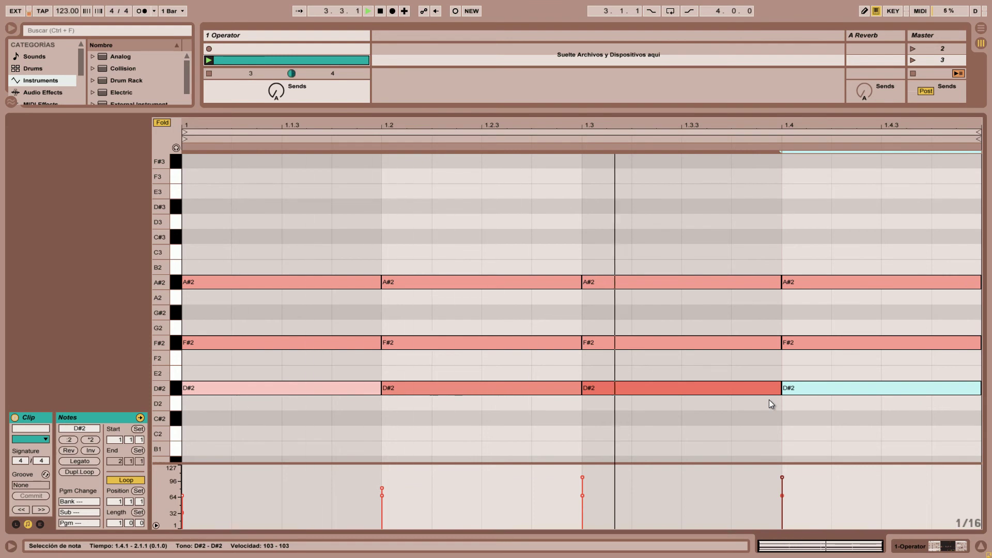
Raise the F#2 notes on beats 2 and 4 by one semitone to G2
scroll(452, 412, up, 1)
click(444, 358)
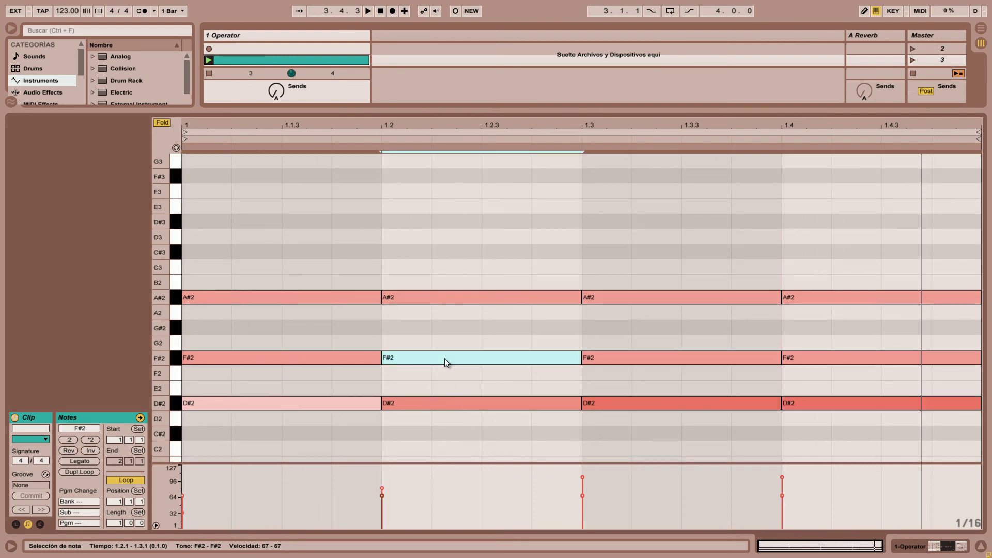
key(Up)
click(838, 353)
key(Up)
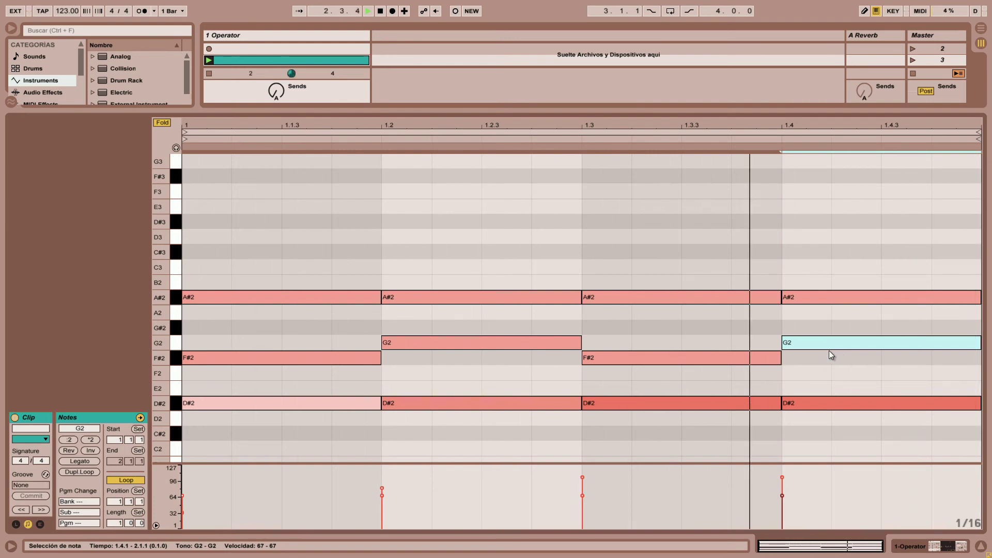
click(487, 378)
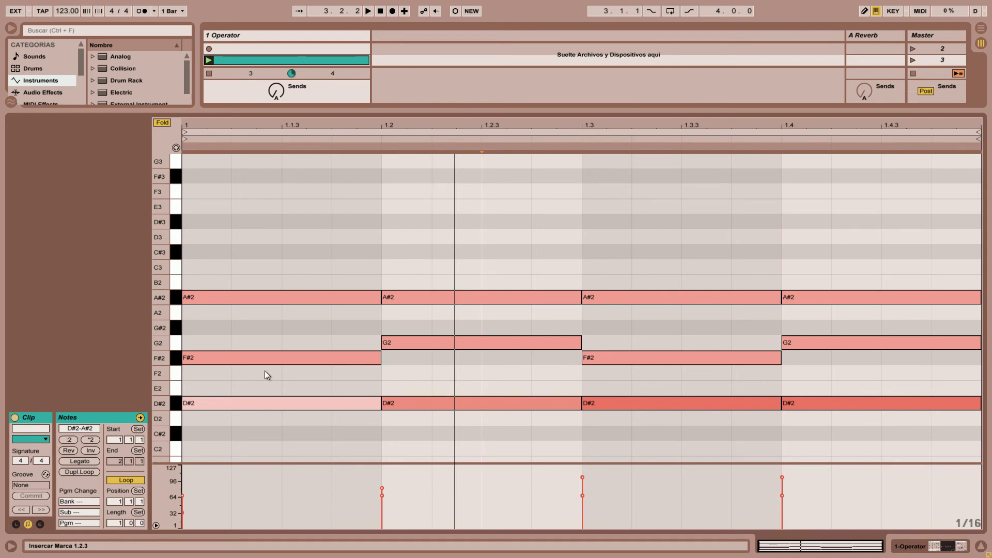
Set the middle notes' velocities to 84, 96, 90 and 89 across the four beats and play the clip
click(329, 357)
drag(432, 345, 431, 338)
drag(665, 357, 666, 349)
drag(823, 346, 827, 344)
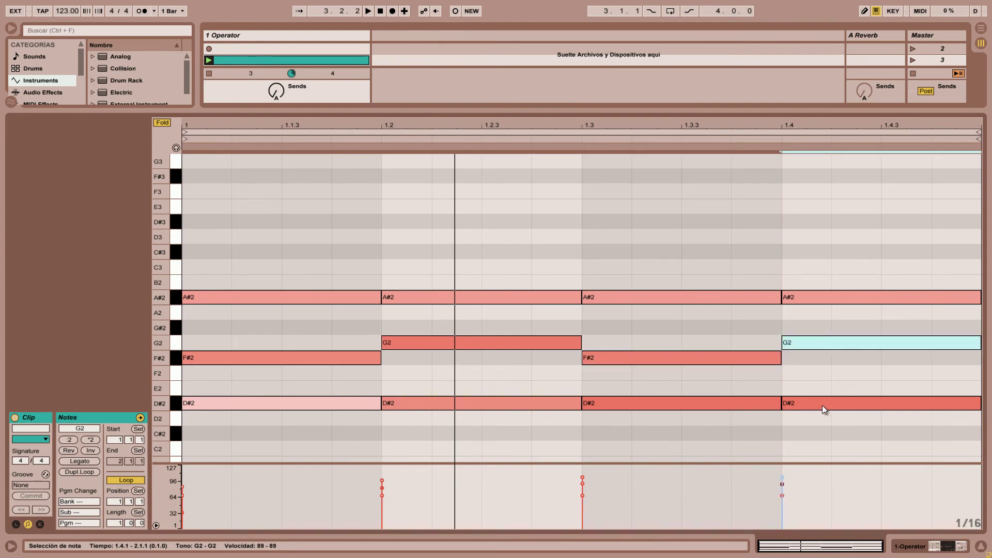
key(space)
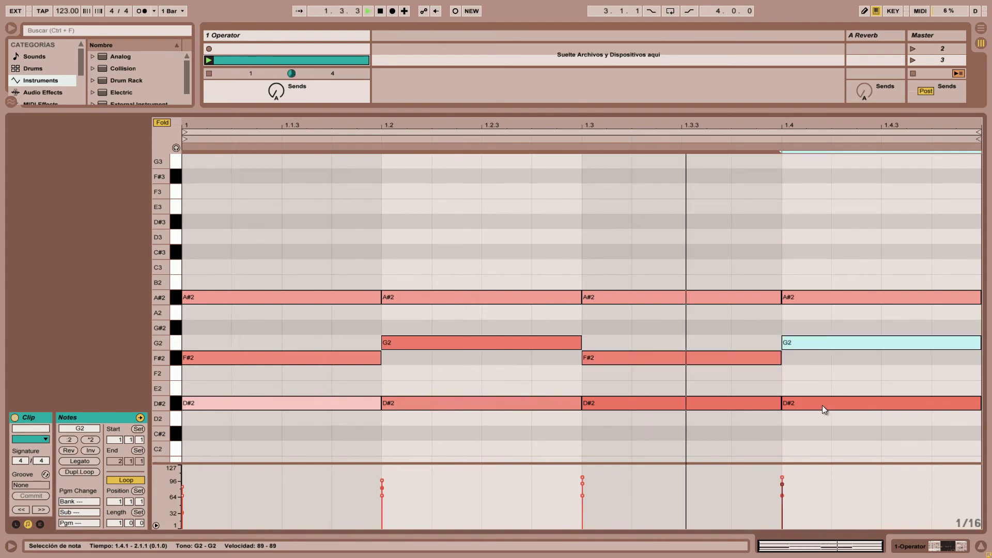
Set the A#2 velocity to 117 on beat 1, lower the other A#2 notes down to 47 on beat 4, and play the clip
click(463, 343)
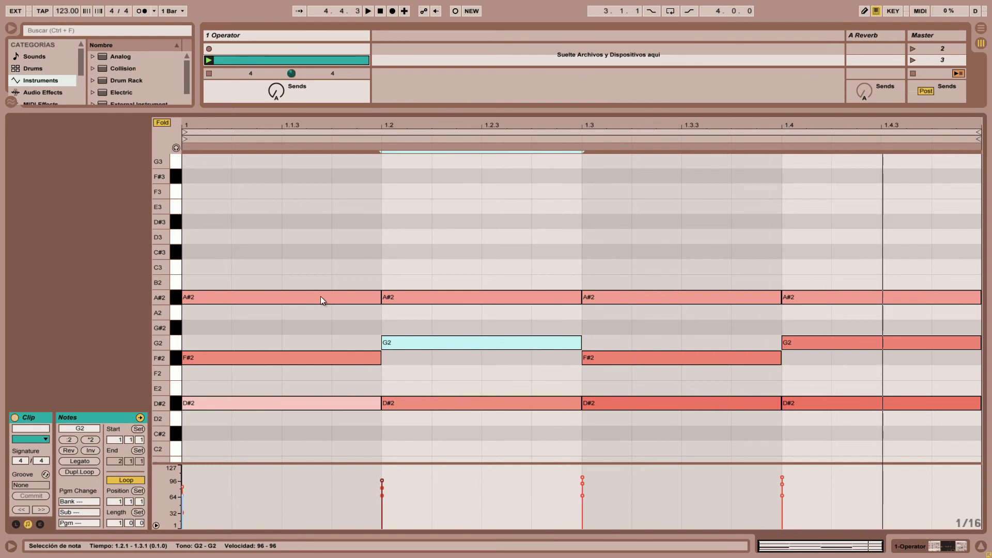
drag(318, 298, 321, 298)
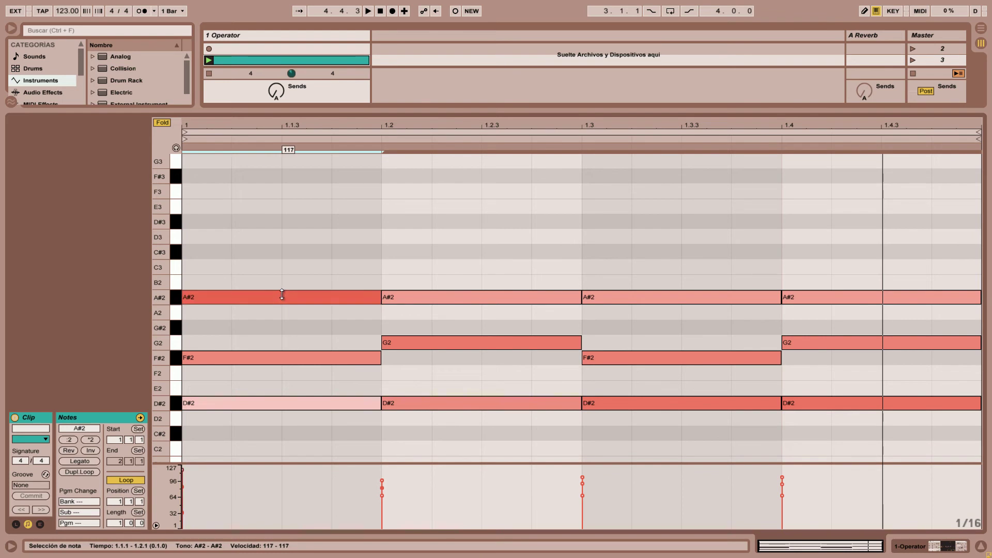
click(450, 303)
click(624, 298)
click(808, 303)
key(space)
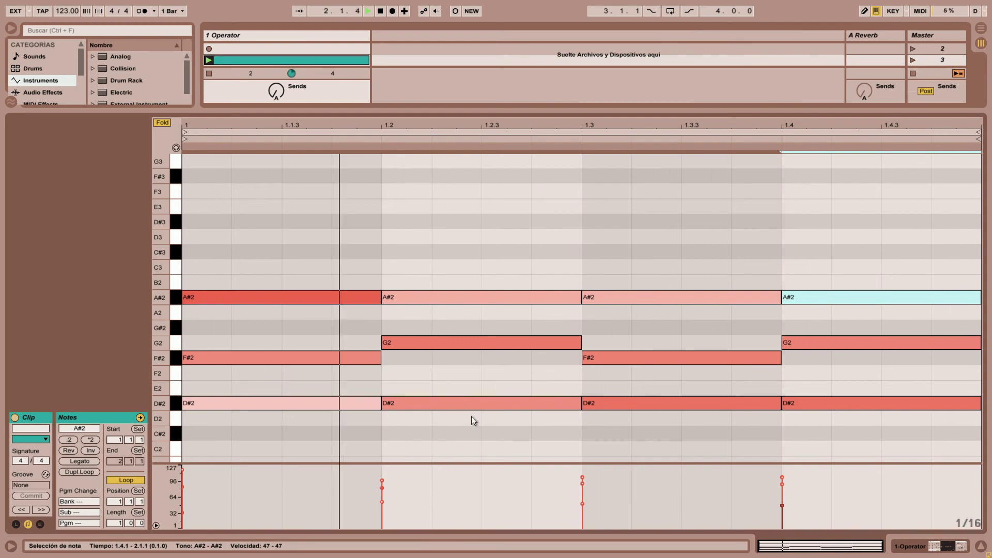
Lower the G2 note on beat 2 by one semitone to F#2
click(483, 342)
key(Down)
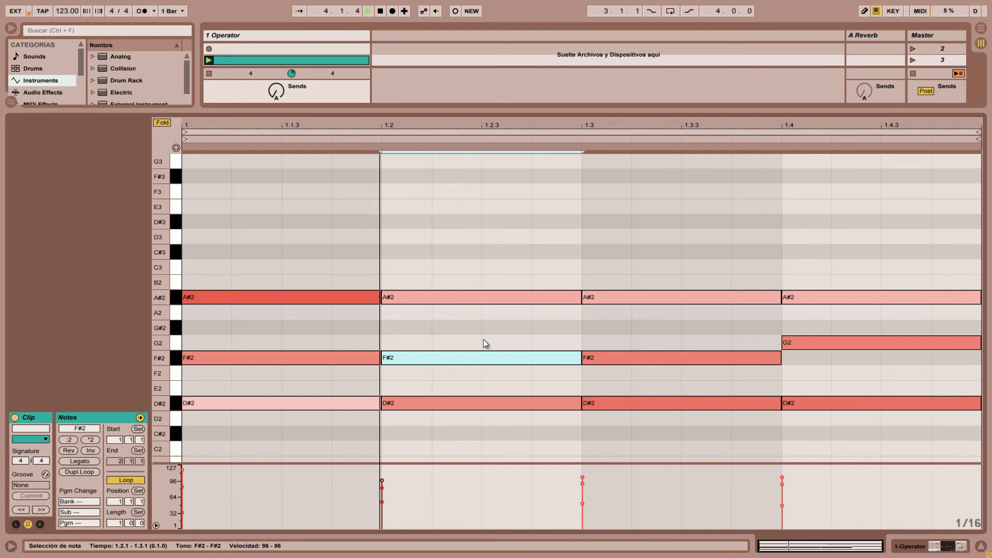
click(480, 342)
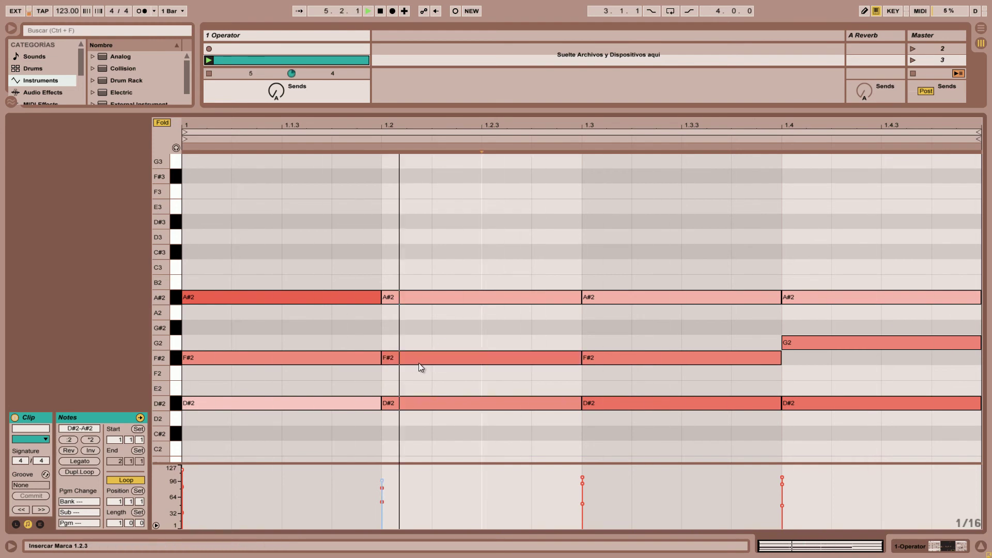
Reduce the velocities of the F#2, G2 and D#2 notes on beats 2 to 4, including 55 for the beat 2 F#2 and 91 for the beat 3 D#2
drag(425, 361, 427, 361)
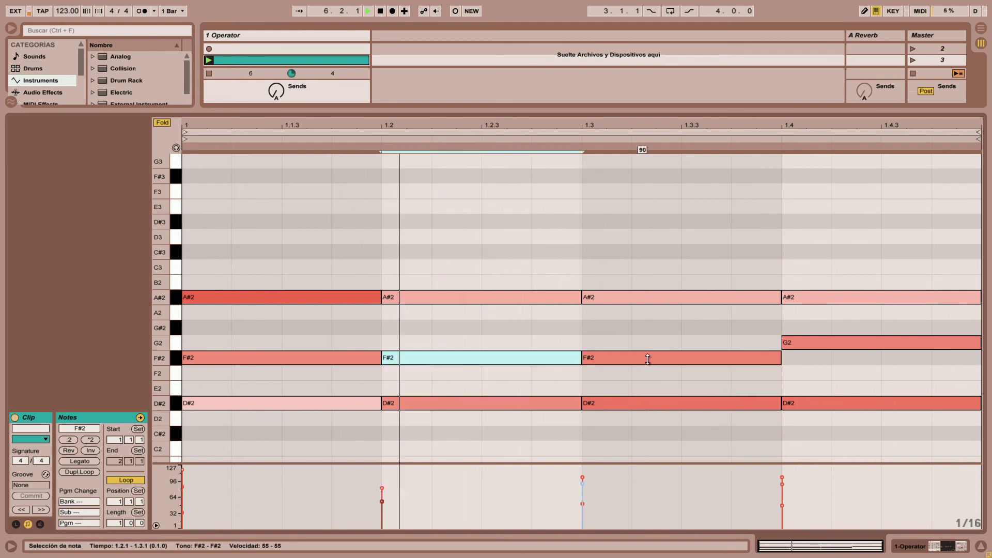
click(646, 357)
drag(836, 342, 837, 340)
drag(487, 402, 487, 404)
drag(673, 403, 673, 404)
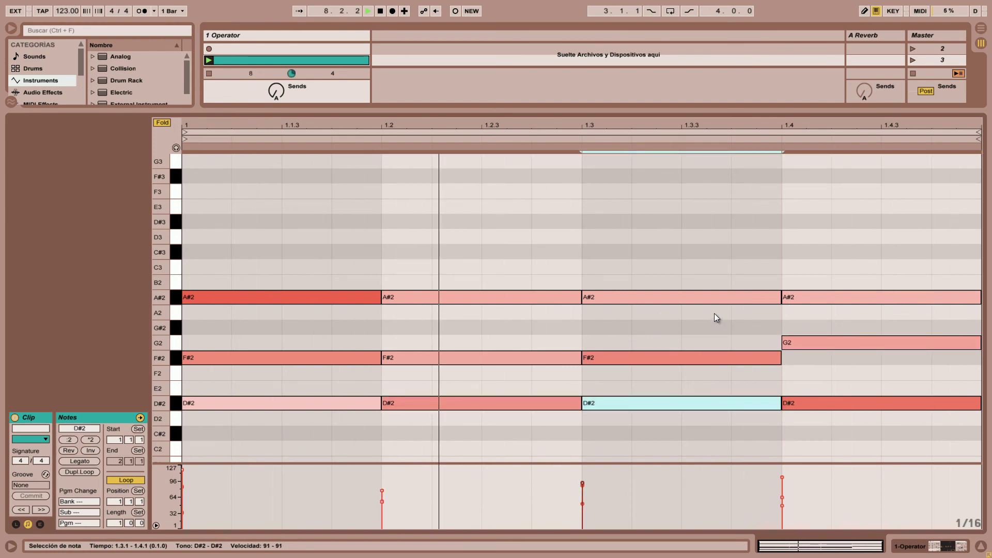
Transpose the three-note chord on beat 2 up three semitones to F#2, A2 and C#3
drag(431, 237, 448, 419)
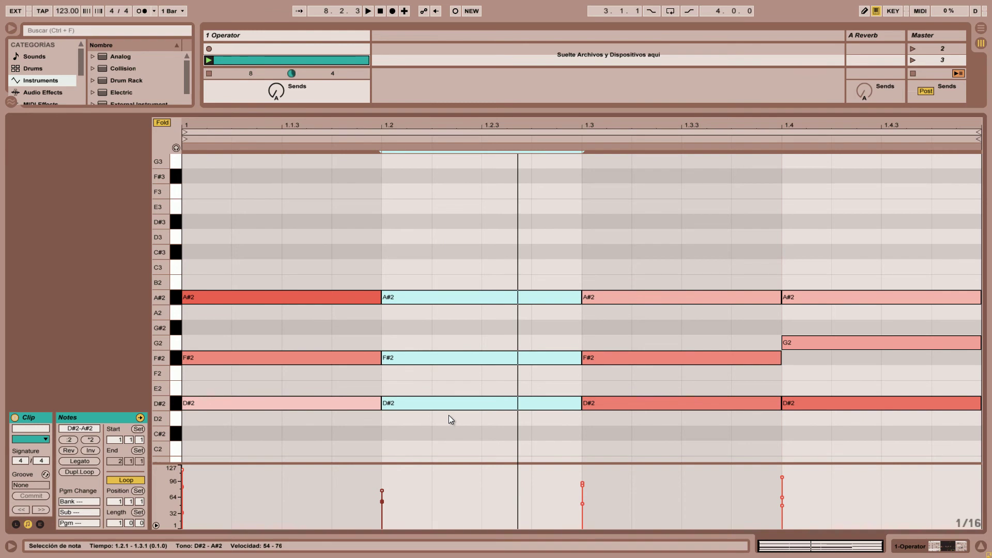
key(Up)
key(Up)
key(Up)
click(611, 245)
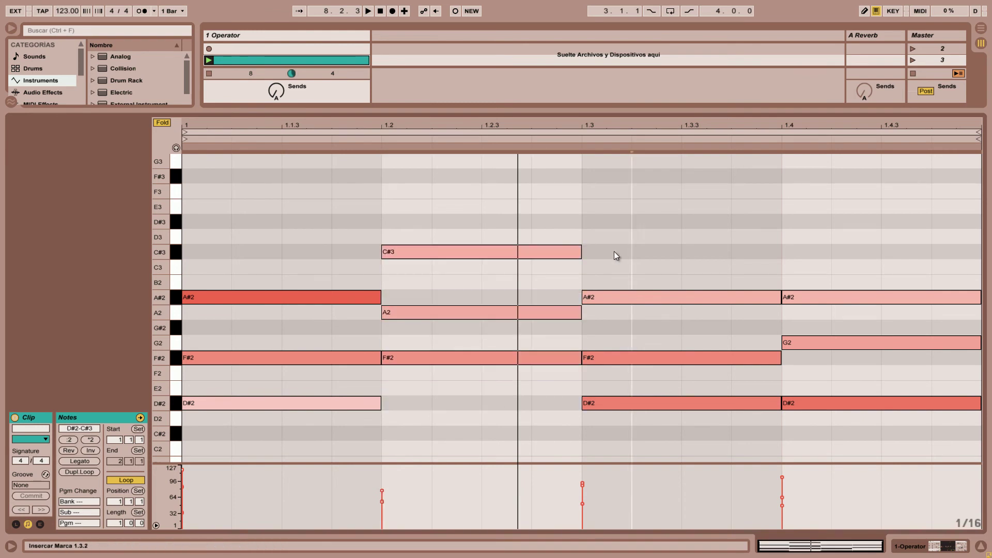
Transpose the three-note chord on beat 3 up six semitones to A2, C3 and E3
drag(611, 244, 634, 436)
key(Up)
key(Up)
key(Up)
key(Up)
key(Up)
key(Up)
Transpose the three-note chord on beat 4 up two semitones to F2, A2 and C3
drag(840, 269, 844, 429)
key(Up)
key(Up)
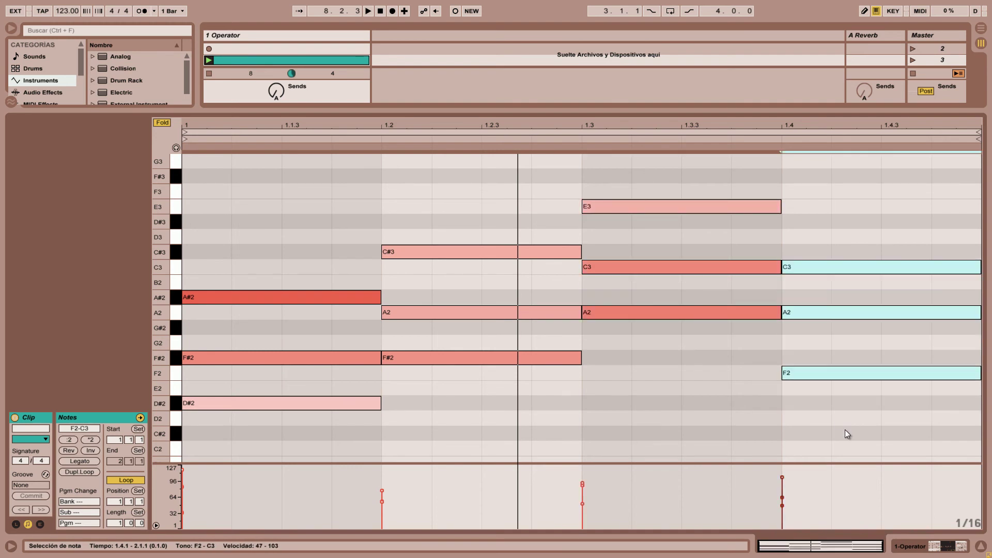
click(845, 429)
Drop the top notes of the chords on beats 2, 3 and 4 one octave to C#2, E2 and C2, playing the clip to check
click(504, 252)
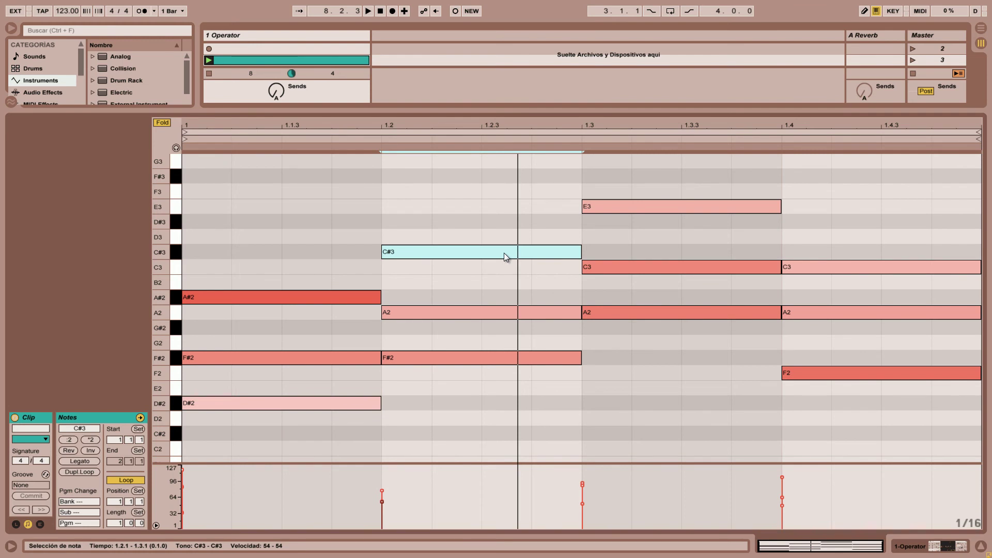
key(shift+Down)
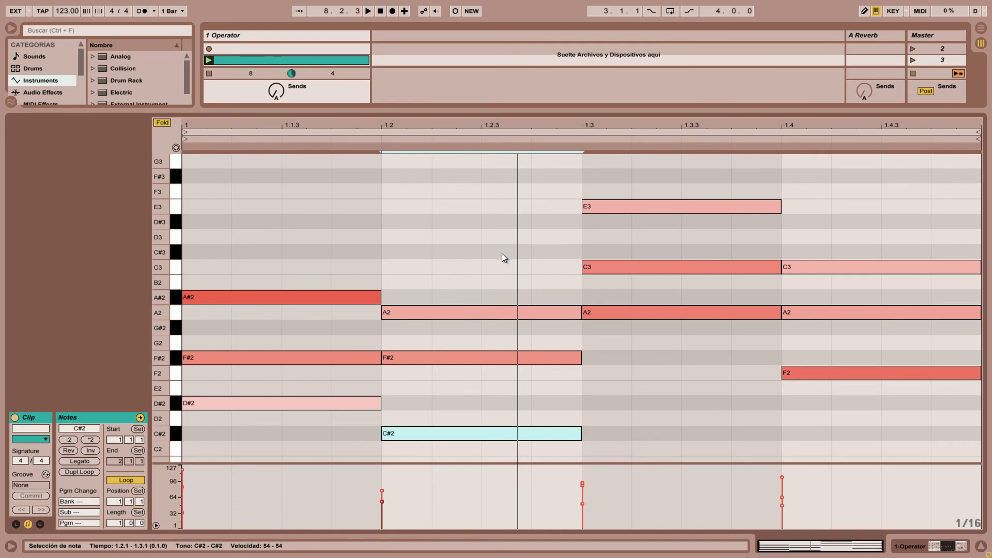
click(609, 212)
key(shift+Down)
key(space)
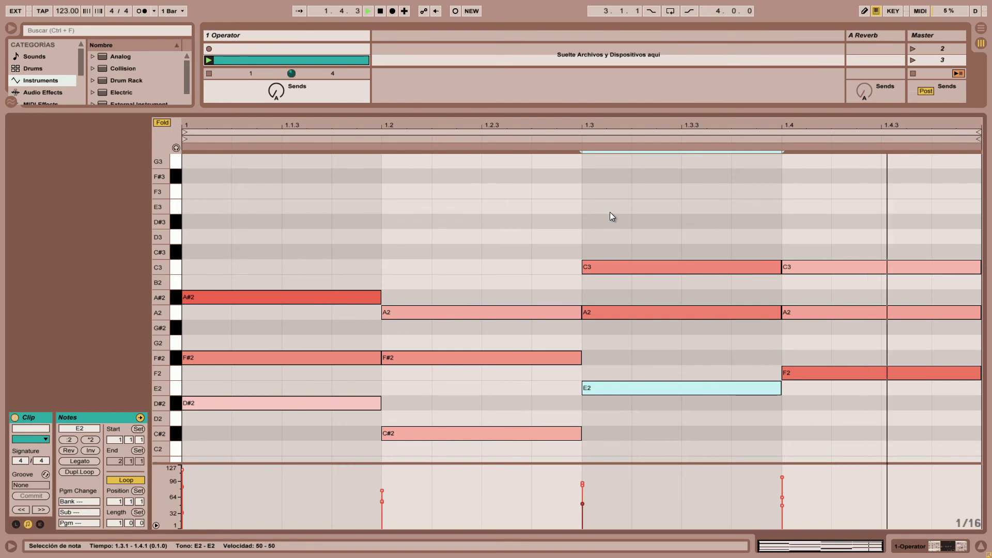
click(824, 268)
key(shift+Down)
click(821, 281)
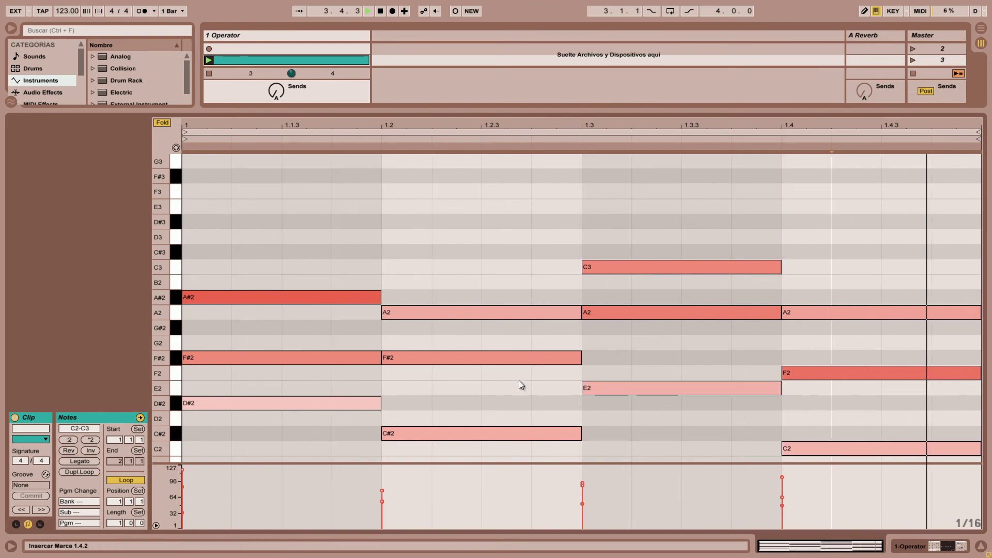
mouse_move(379, 356)
mouse_down()
mouse_move(578, 355)
mouse_move(362, 355)
mouse_up()
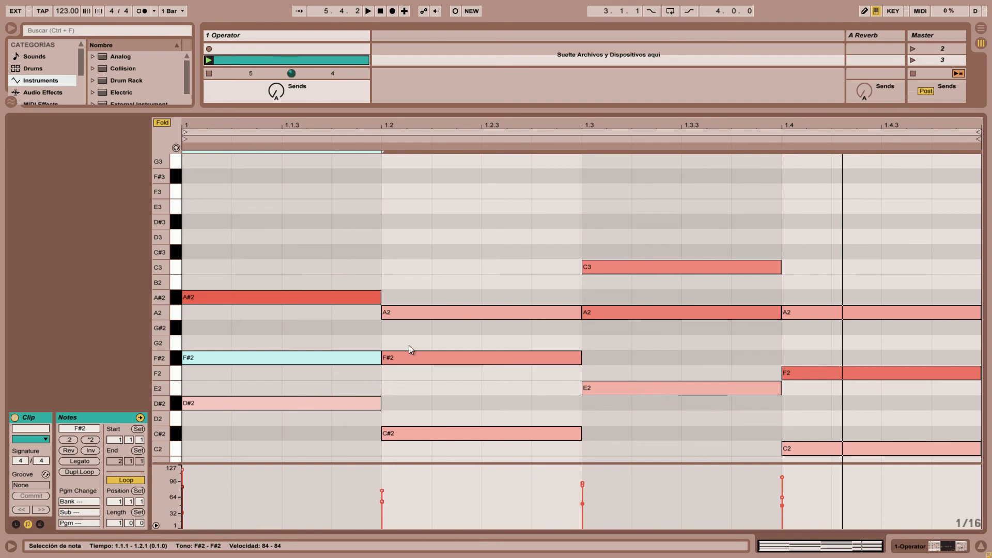
click(435, 315)
click(596, 314)
click(801, 315)
drag(533, 298, 835, 334)
click(836, 333)
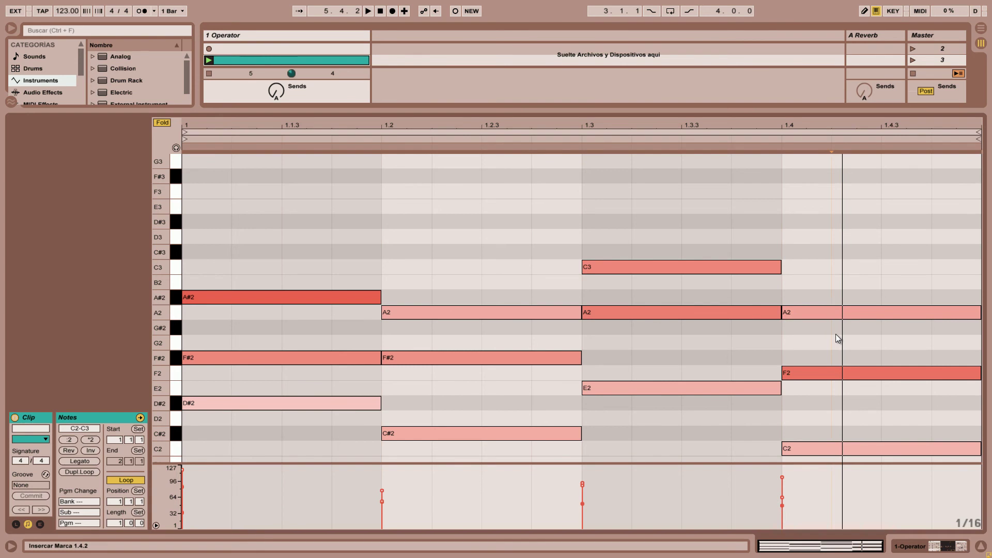
Duplicate the clip's loop twice so the chord progression fills four bars
scroll(490, 343, down, 3)
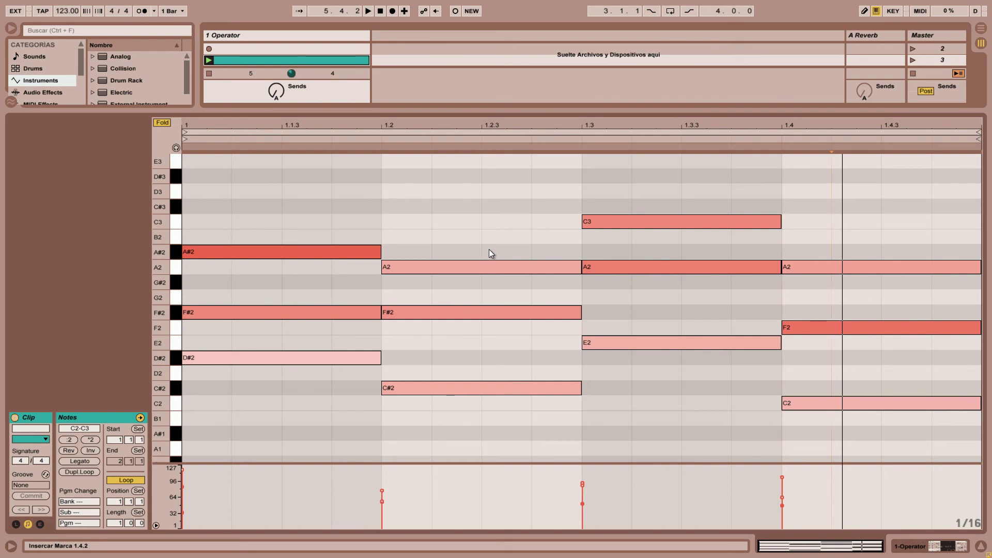
click(79, 472)
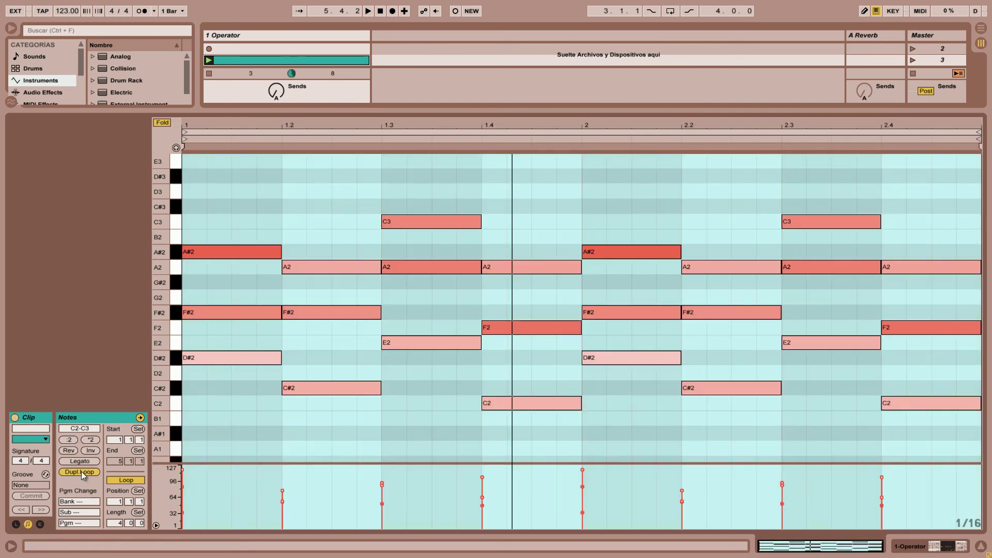
click(82, 471)
Lower the velocities of all notes in bar 1 together to a range of 20 to 73
drag(376, 200, 178, 447)
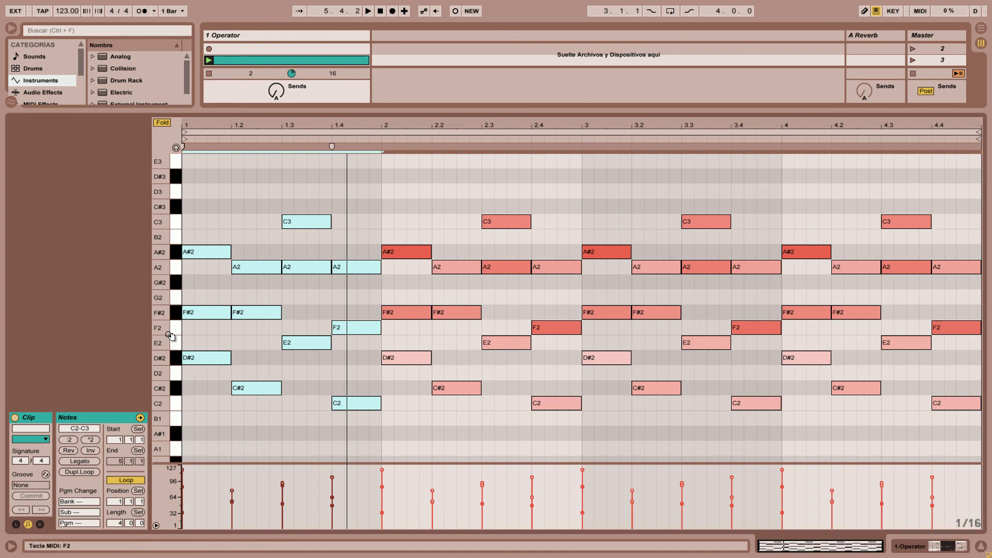
drag(203, 247, 202, 254)
drag(377, 213, 209, 413)
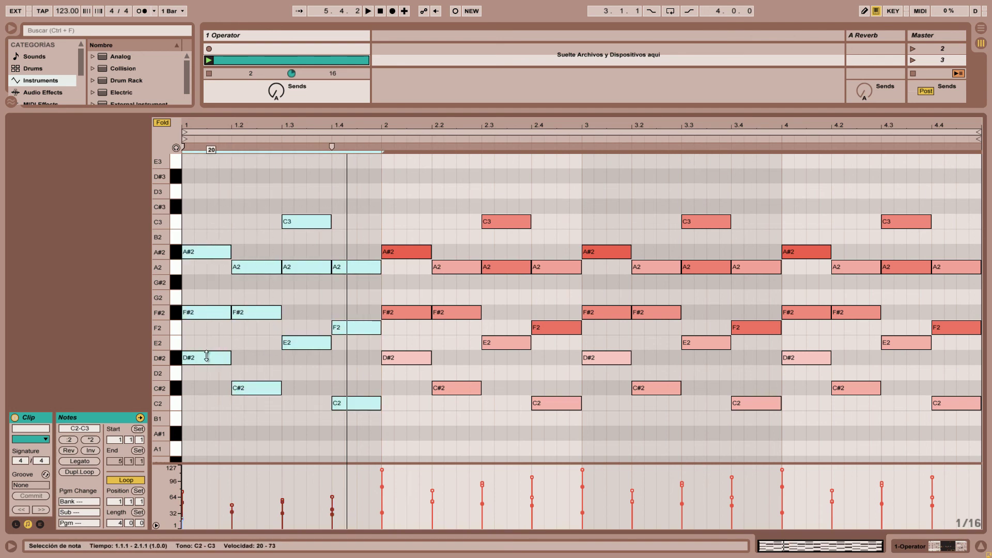
Select the notes of bars 2, 3 and 4 one bar at a time and adjust their velocities as groups
drag(387, 207, 566, 415)
drag(412, 361, 412, 360)
drag(584, 197, 738, 409)
drag(794, 204, 981, 432)
drag(818, 254, 818, 251)
Play the clip and raise the Operator track's volume to -0.8 dB
key(space)
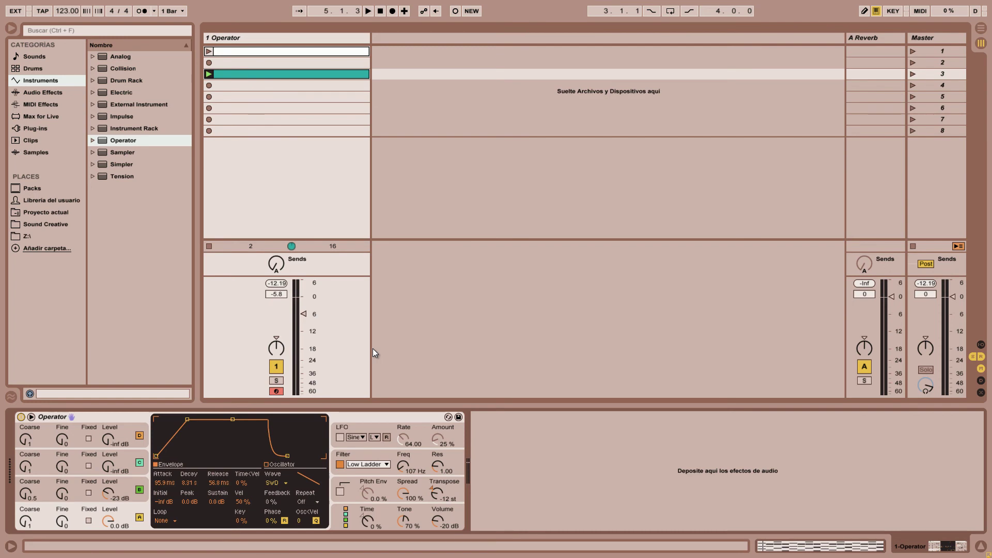
drag(303, 305, 303, 303)
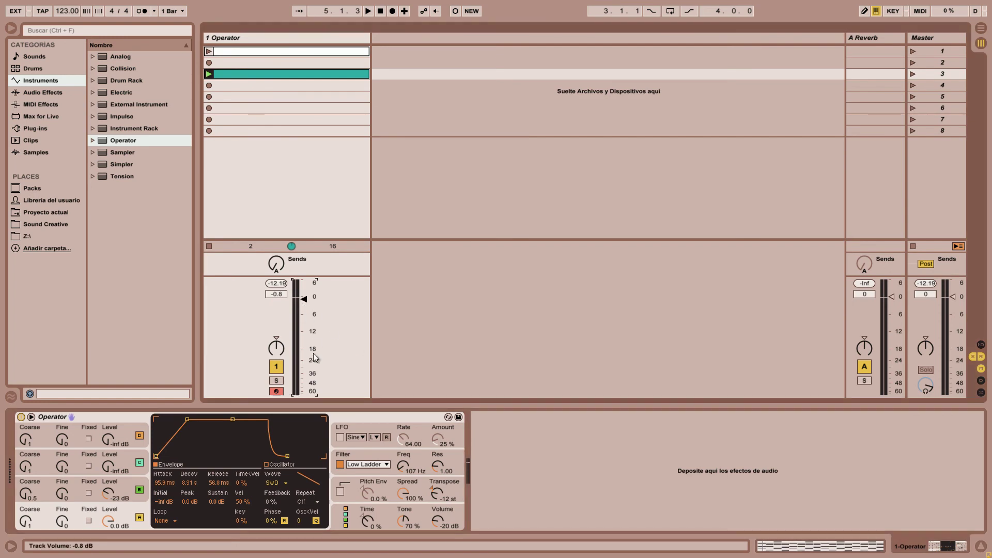
Set the filter envelope's loop mode to Sync in Operator and play the clip to hear it
click(381, 456)
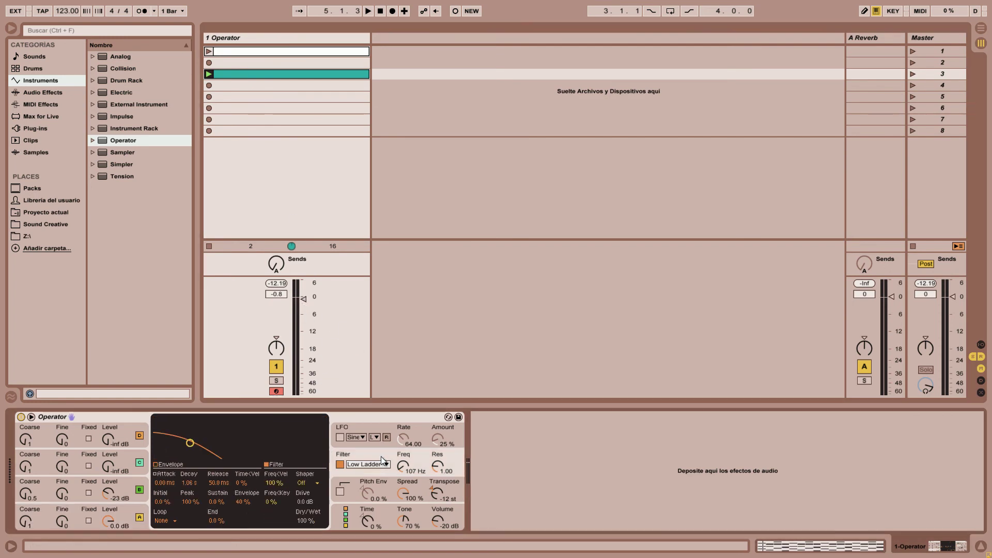
click(161, 522)
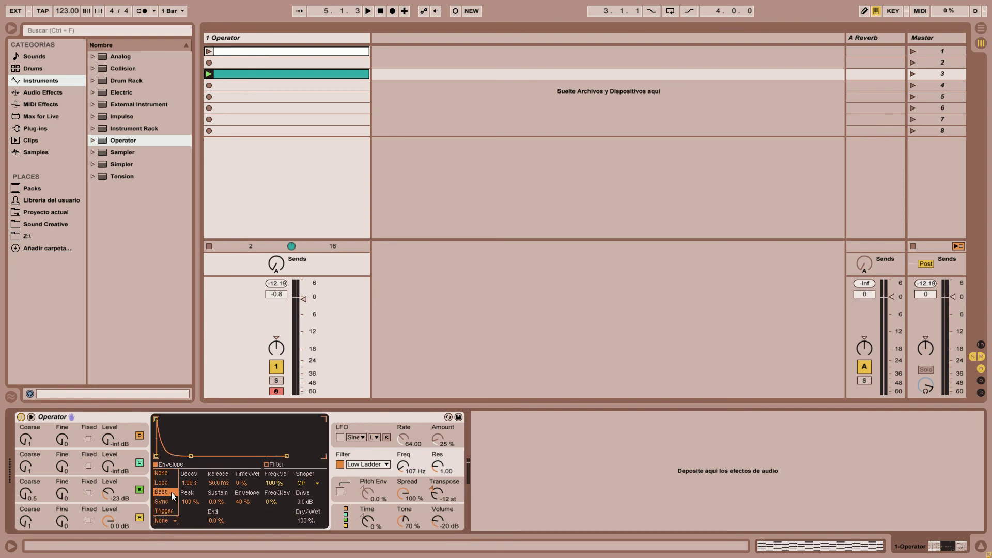
click(169, 503)
key(space)
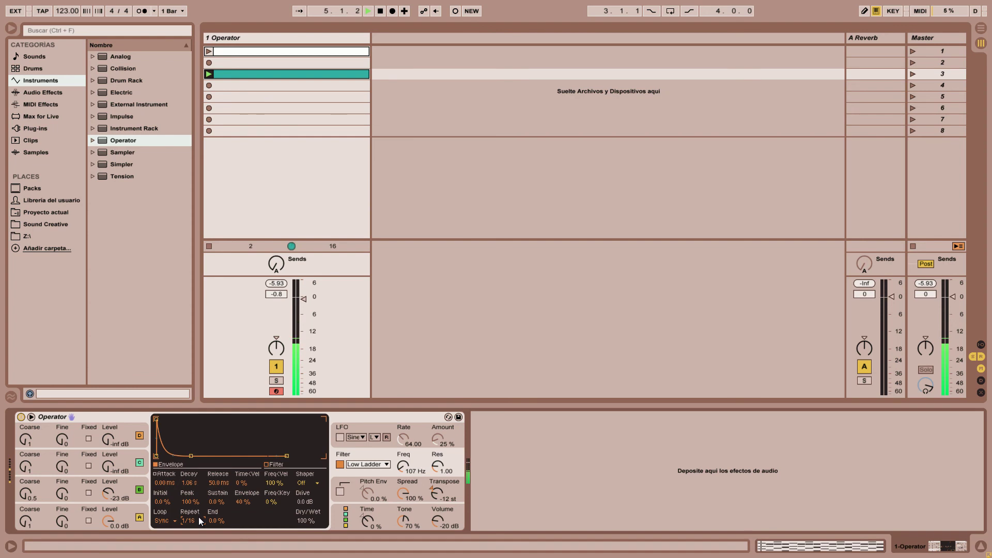
key(space)
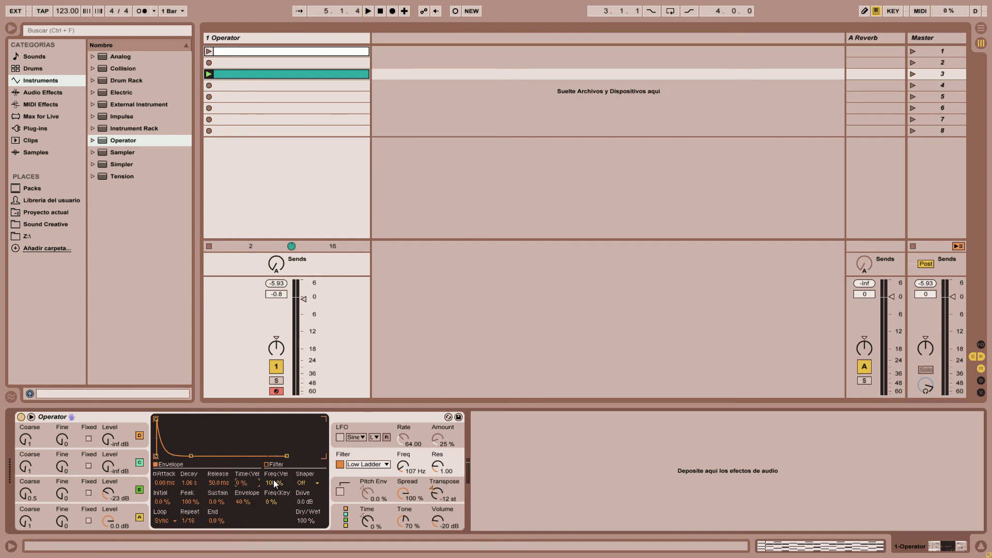
Show the help description for the filter envelope's Time<Vel parameter
click(11, 546)
click(376, 483)
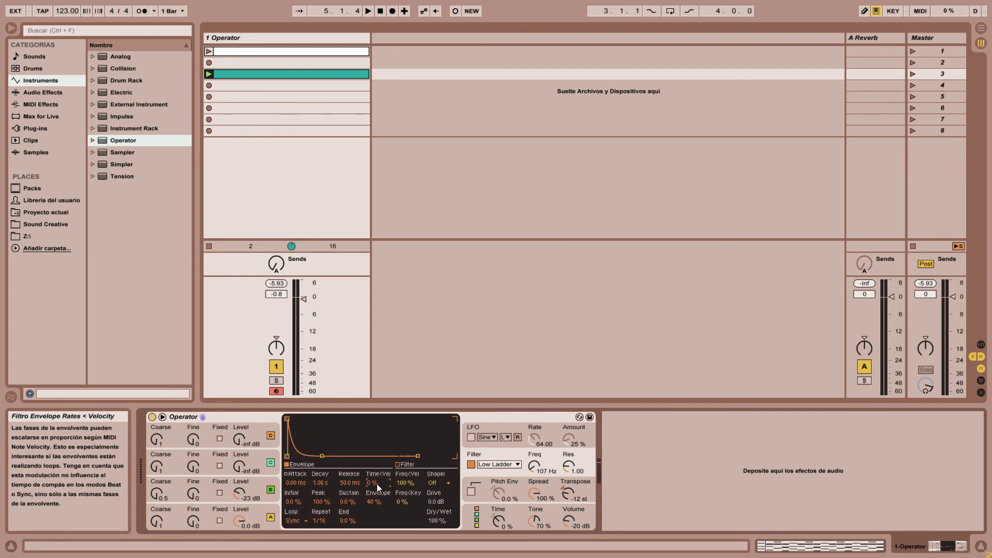
Hide the help view, set the filter envelope's Time<Vel to 100%, and play the clip while viewing its notes
click(11, 546)
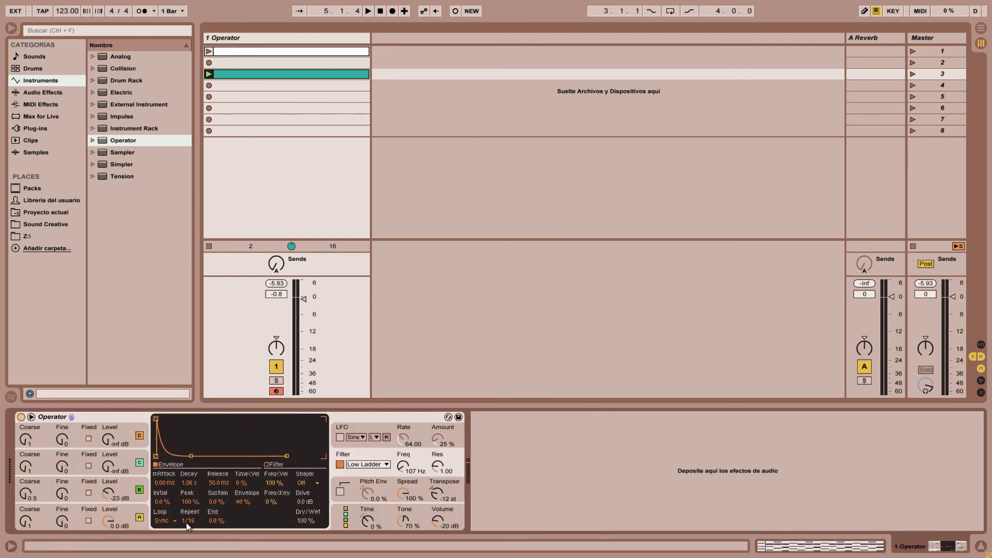
click(166, 520)
click(250, 483)
text(50)
key(Return)
text(10)
key(space)
click(831, 543)
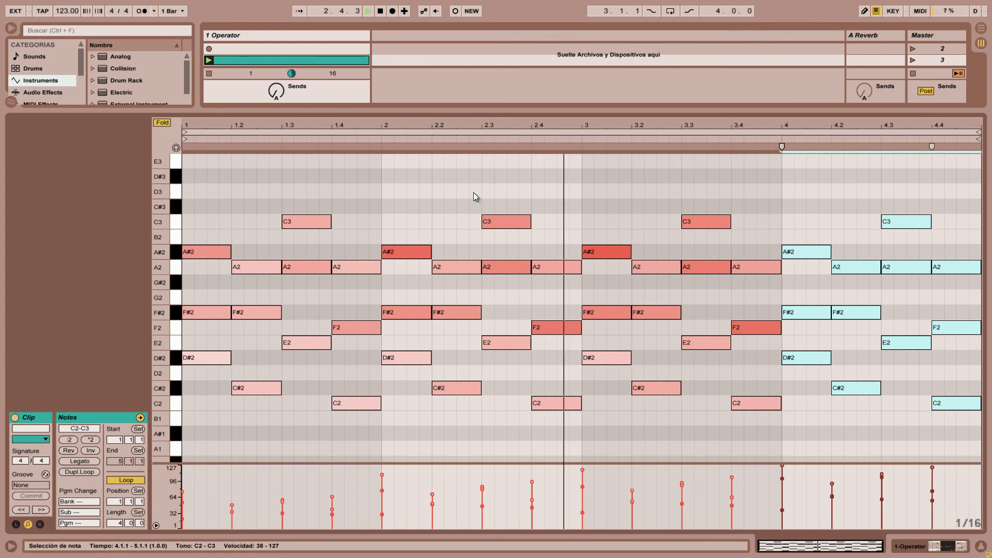
click(550, 169)
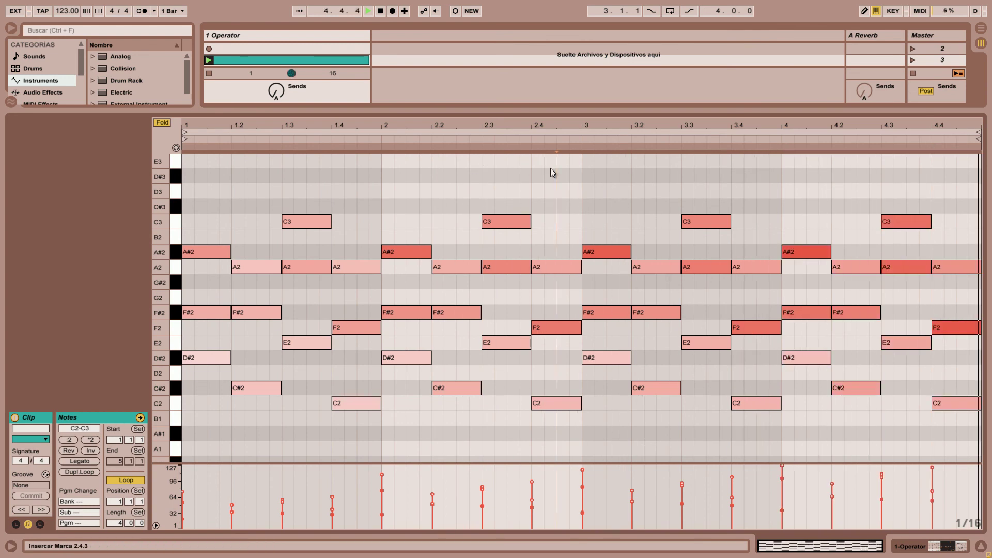
Set the filter envelope's Time<Vel to -100% and listen to the clip while viewing its notes
key(shift+Tab)
click(241, 483)
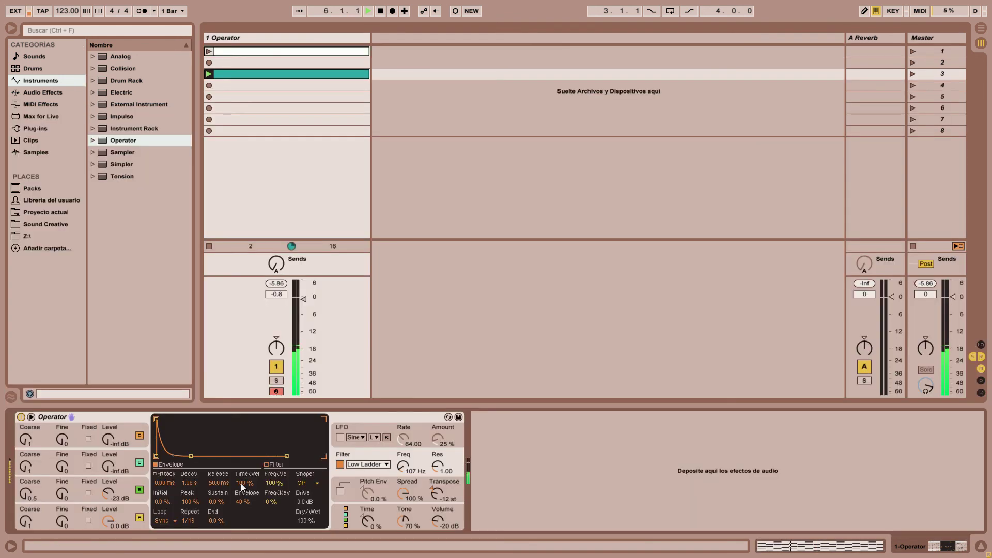
text(-)
key(shift+Tab)
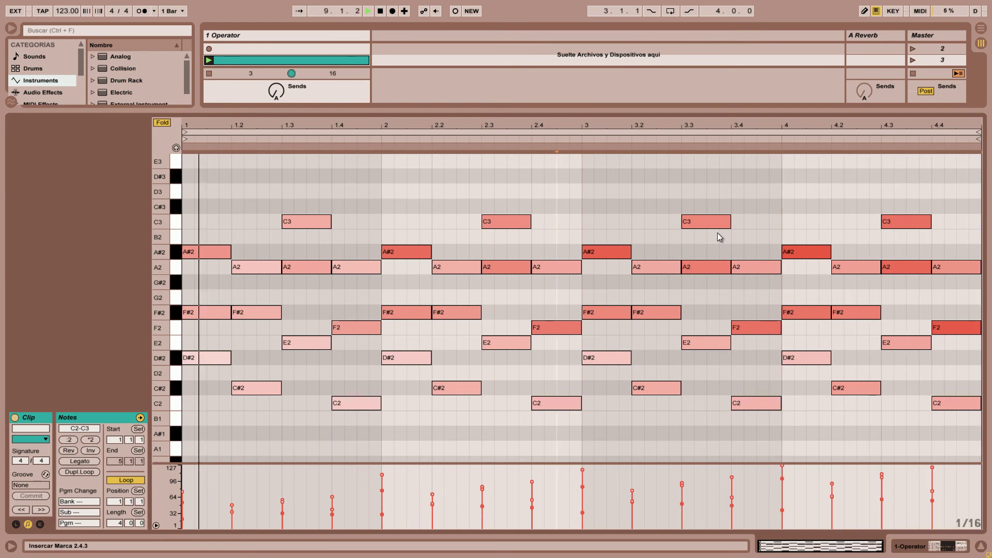
Show the filter Time<Vel automation in the clip's envelopes, unlink its loop from the notes, and set its length to 8 bars
key(shift+Tab)
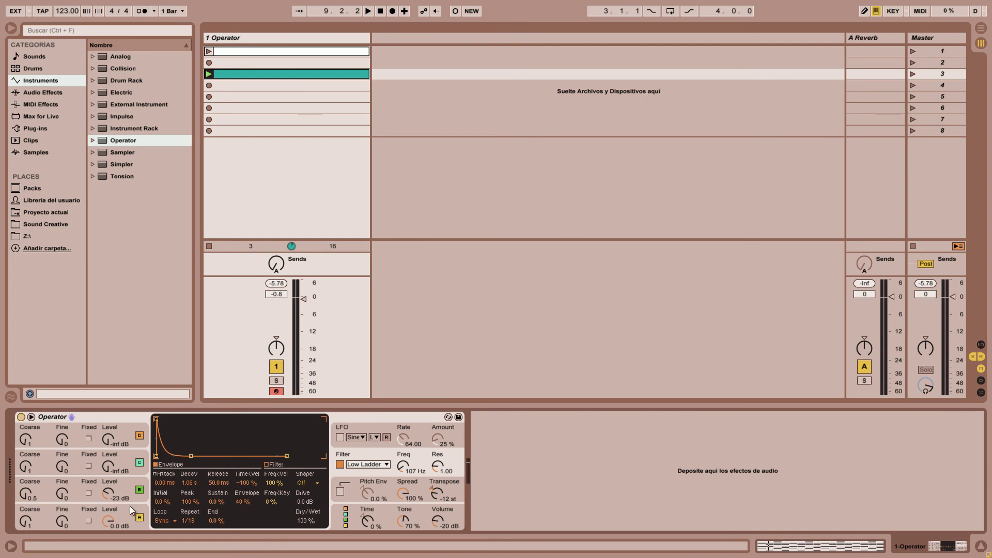
right_click(249, 482)
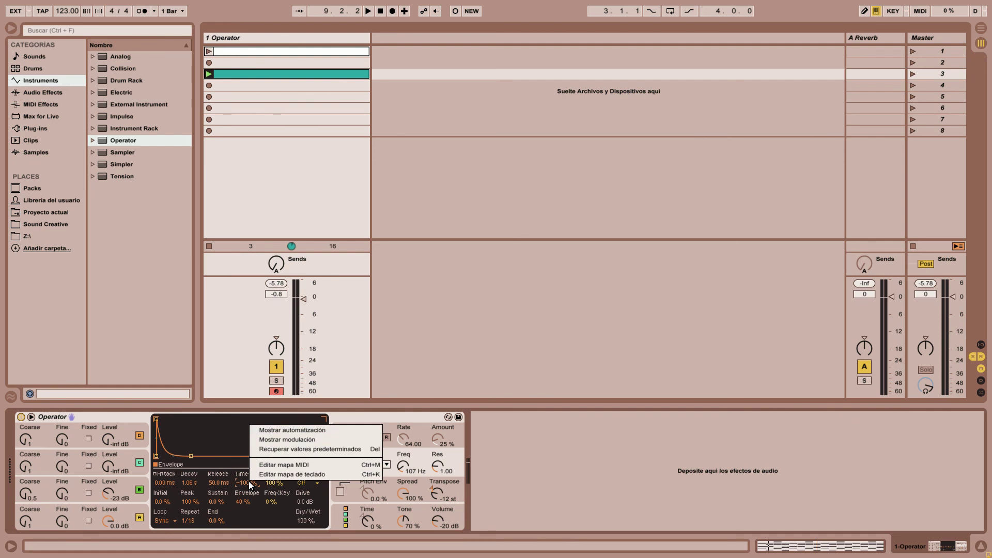
click(284, 430)
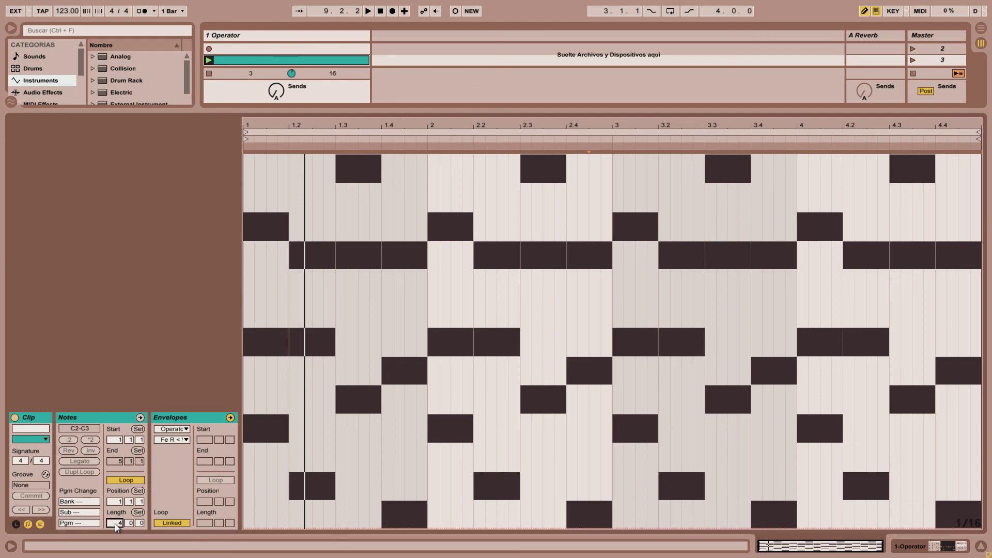
click(170, 523)
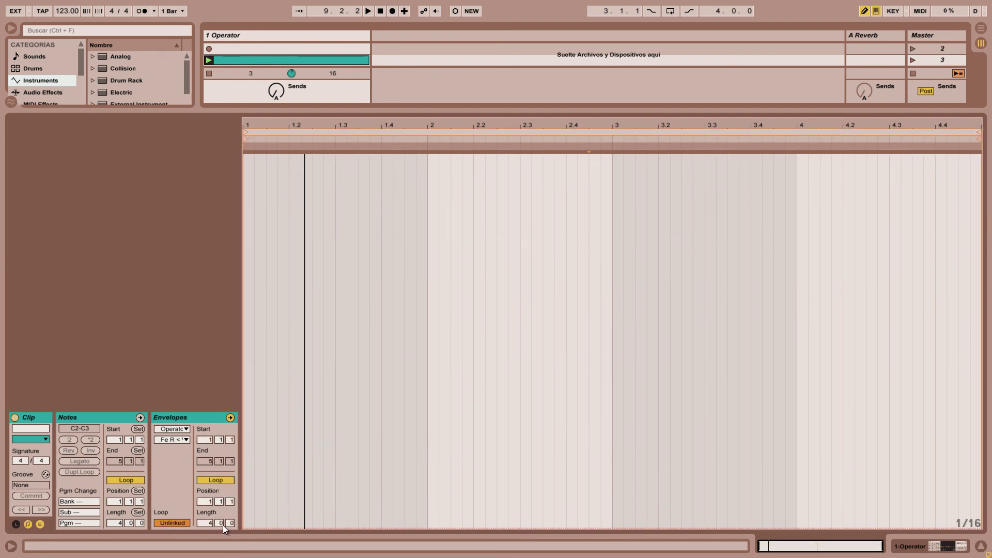
text(8)
key(Return)
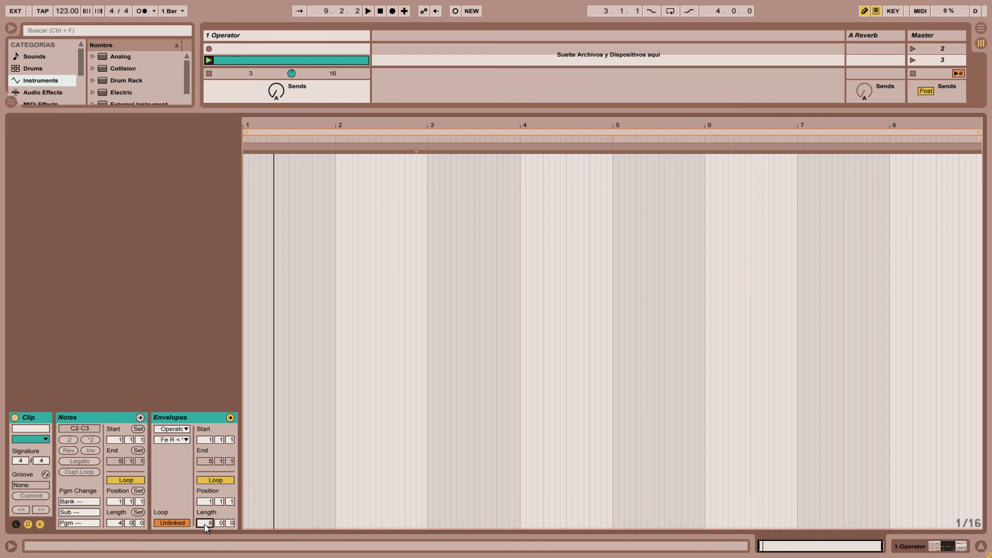
Draw the Time<Vel automation at -100% over bars 1 to 4 and 100% over bars 5 to 8, and play the clip
mouse_move(259, 435)
mouse_down()
mouse_move(436, 385)
mouse_move(971, 405)
mouse_up()
drag(261, 527, 973, 527)
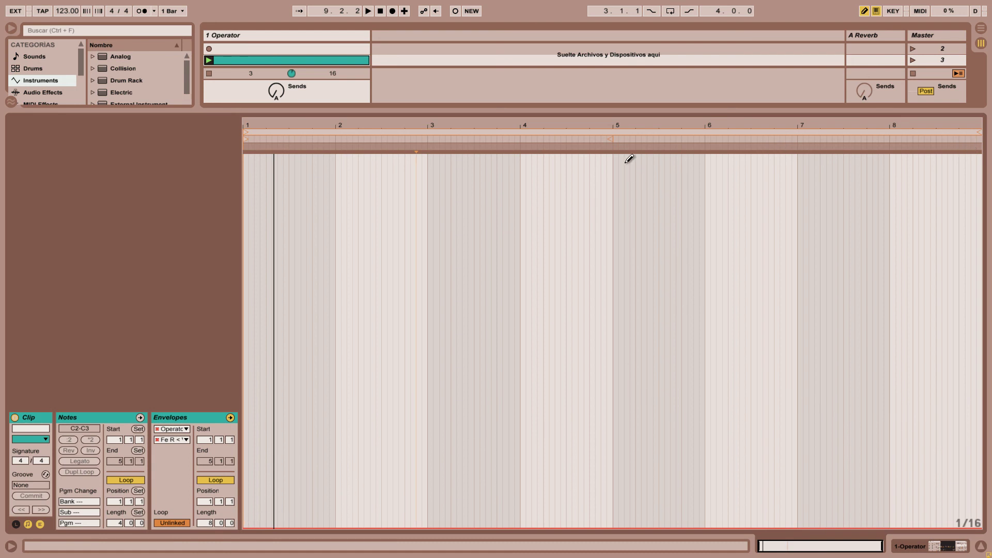
click(618, 146)
drag(619, 143, 979, 150)
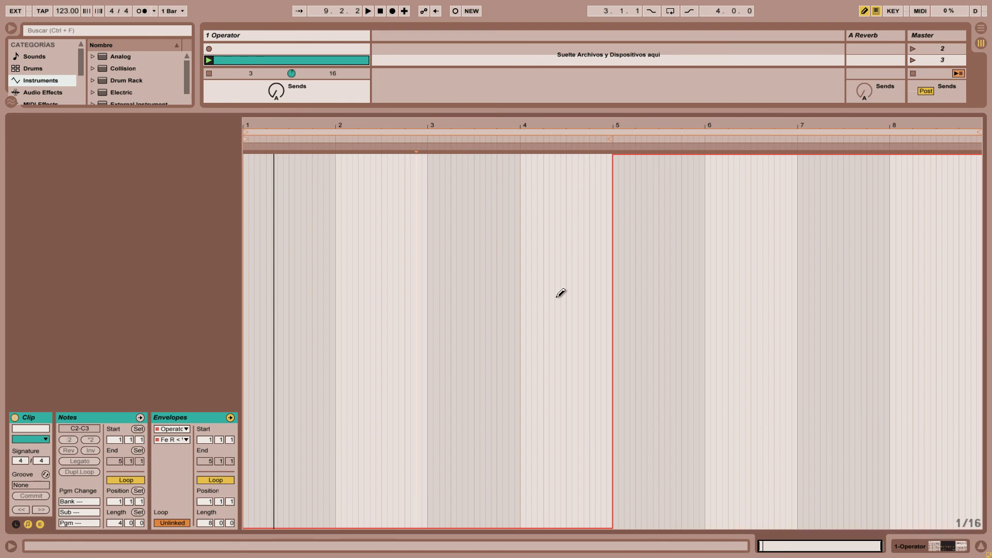
key(space)
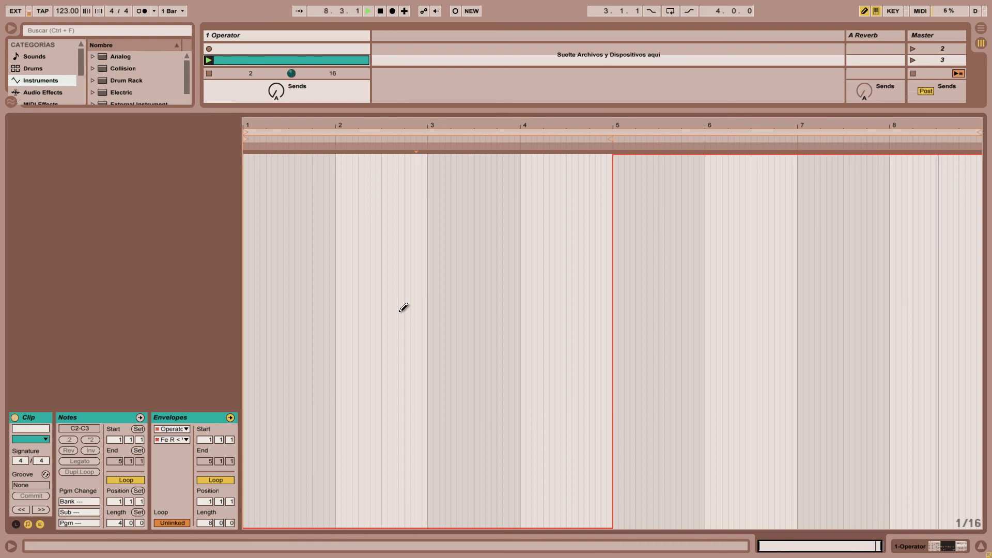
key(space)
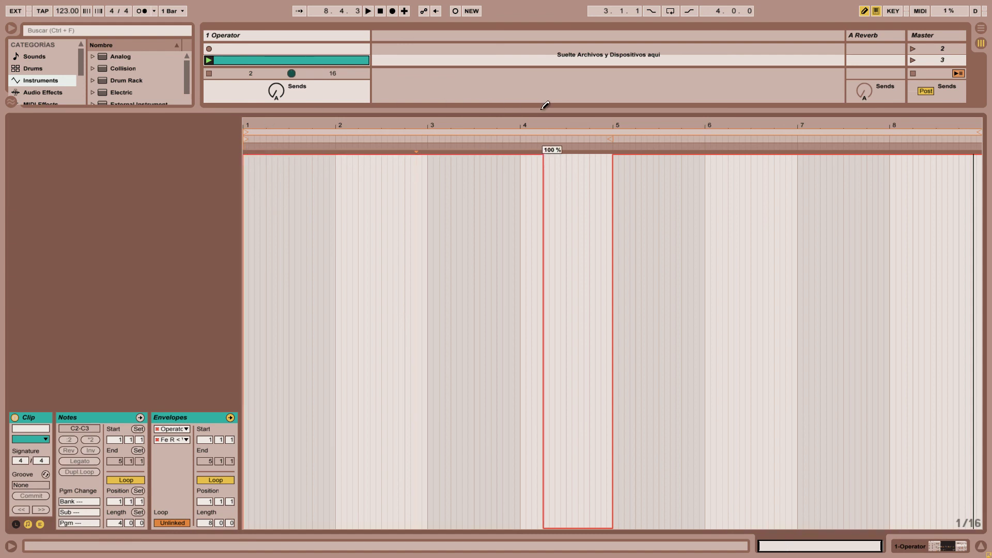
Redraw the Time<Vel automation at 100% over bars 1 to 4 and -100% over bars 5 to 8, and play the clip
mouse_move(620, 206)
mouse_down()
mouse_move(646, 496)
mouse_move(631, 552)
mouse_move(614, 552)
mouse_move(981, 551)
mouse_up()
key(shift+Tab)
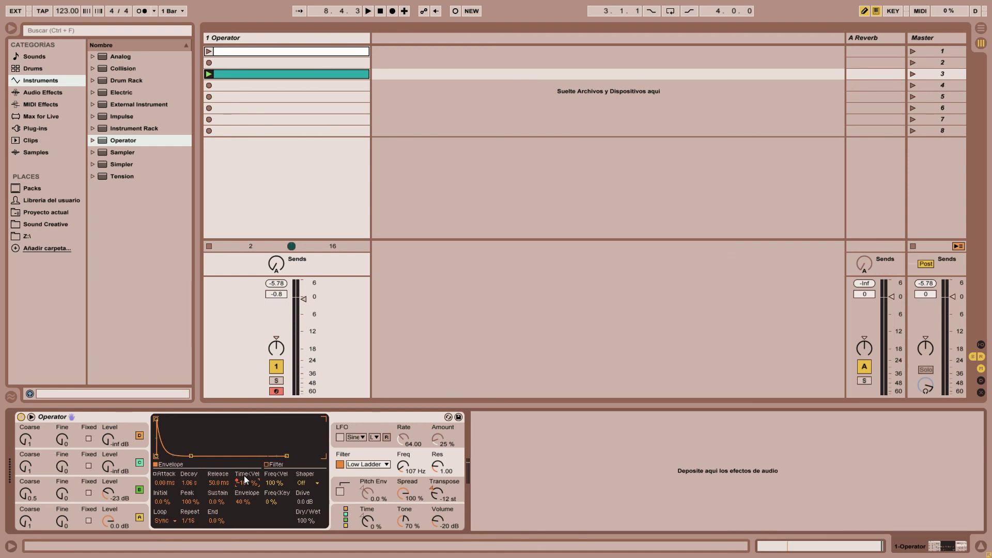
key(shift+Tab)
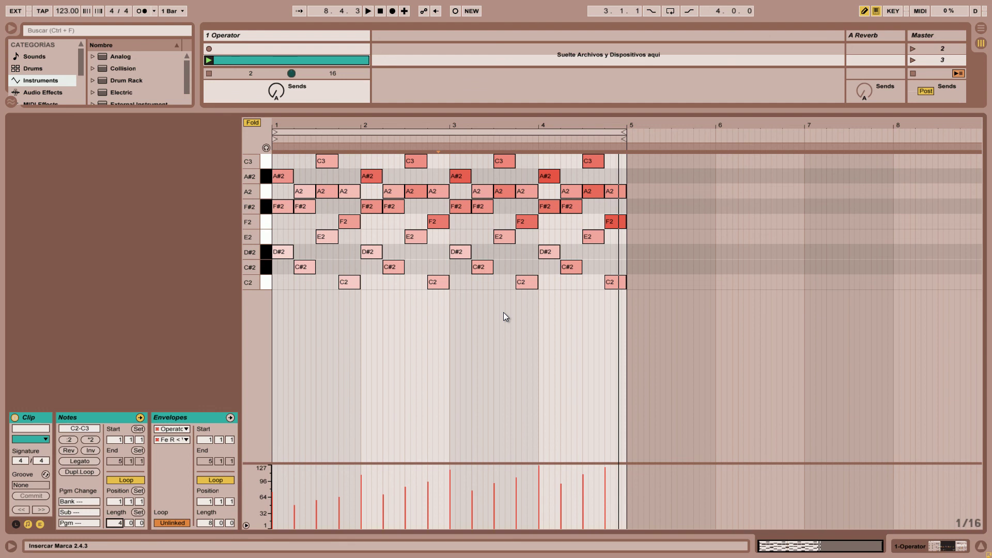
key(space)
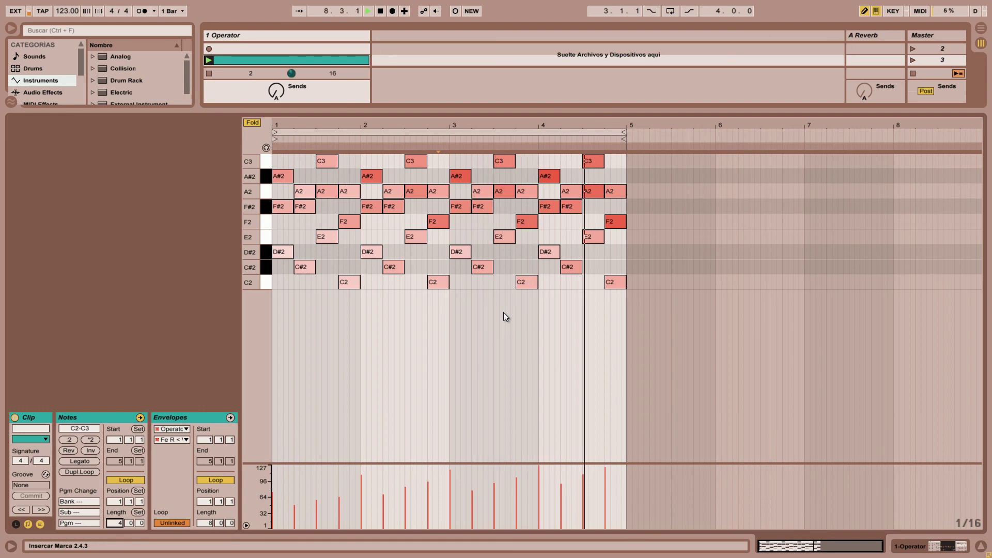
key(shift+Tab)
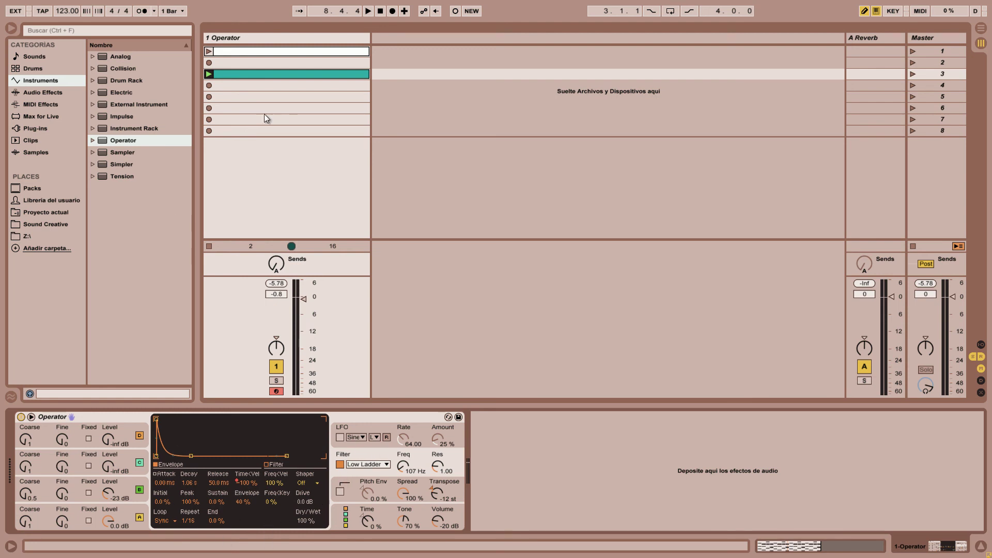
key(shift+Tab)
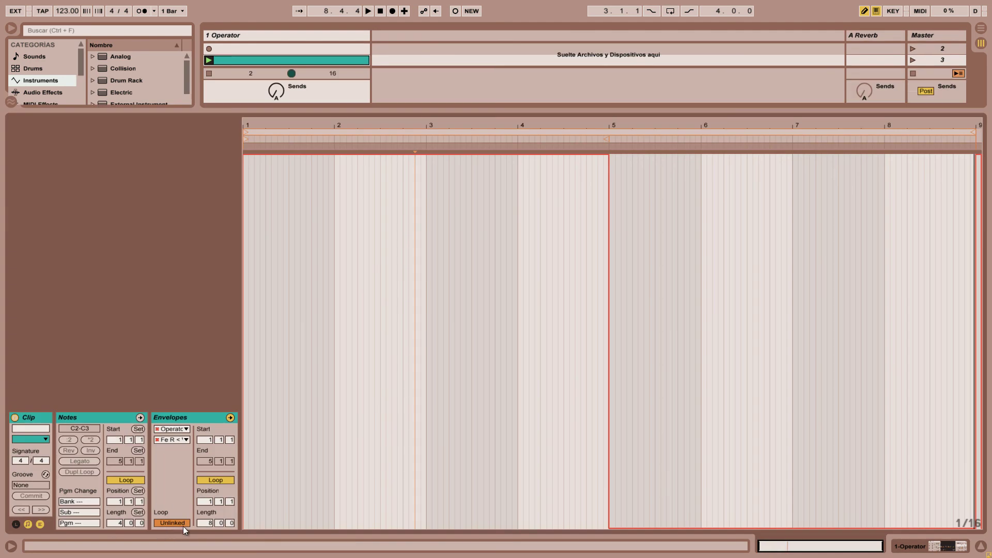
key(shift+Tab)
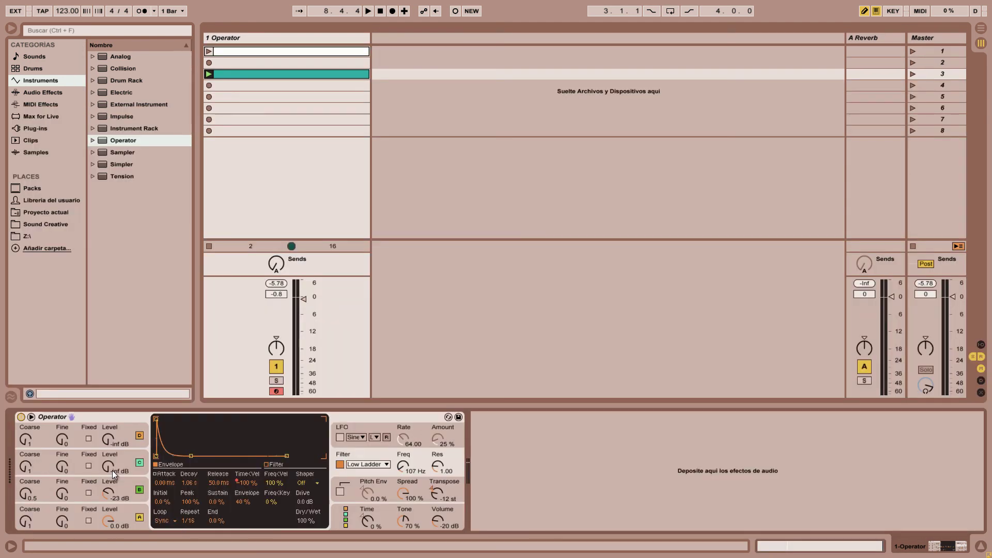
Examine the envelope and velocity settings of each Operator oscillator and of the filter in turn
click(127, 509)
click(123, 490)
click(122, 470)
click(122, 513)
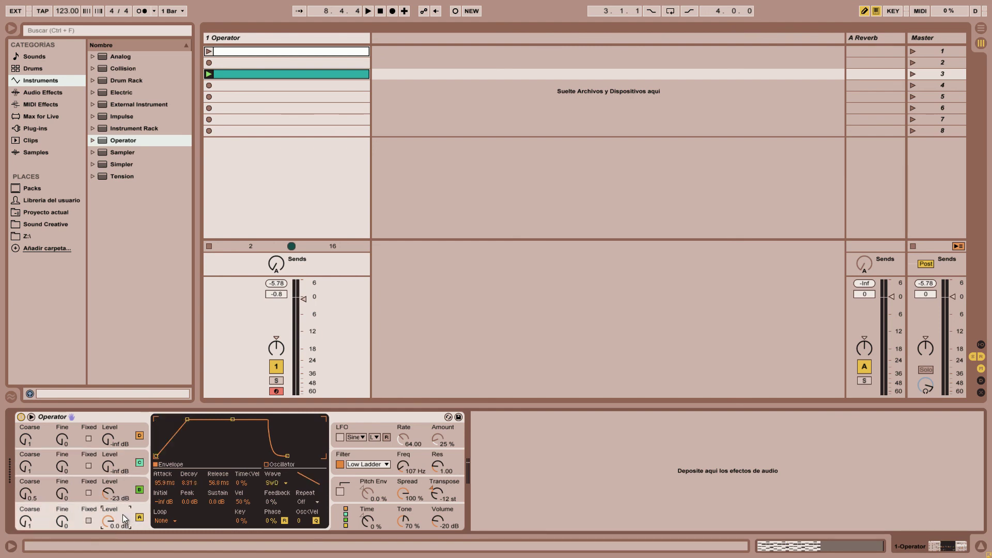
click(375, 454)
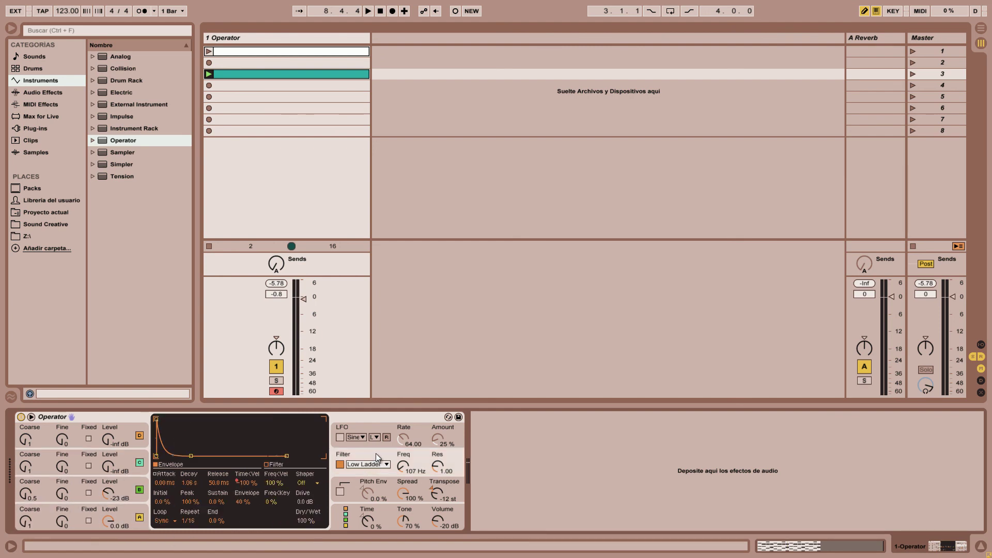
click(122, 487)
click(123, 463)
click(124, 437)
click(129, 512)
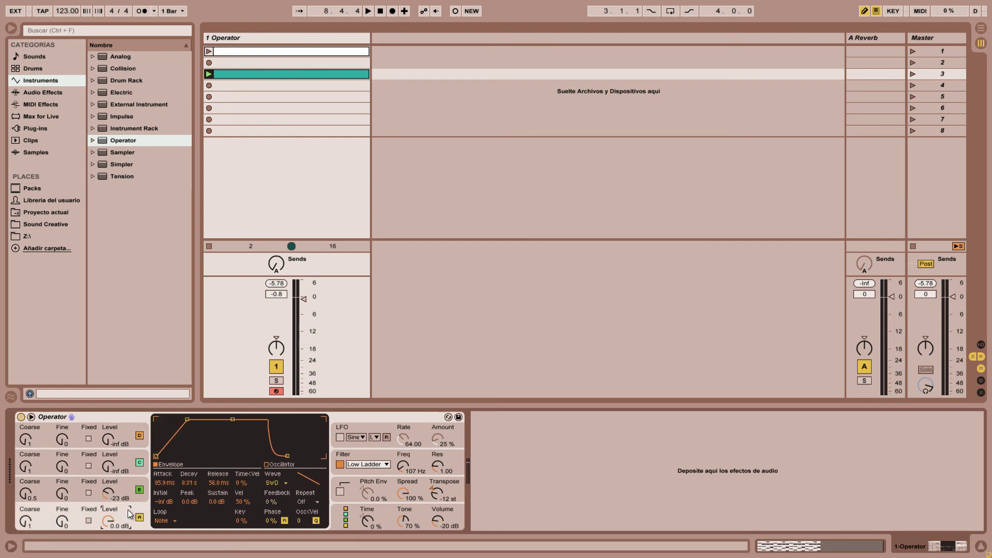